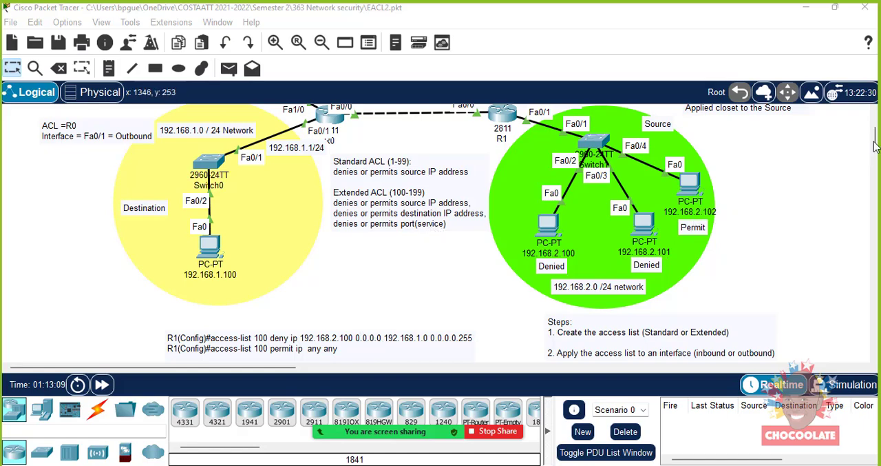
# - Add a Server-PT device to the yellow 192.168.1.0 /24 destination network, beside Switch0
pyautogui.moveTo(876, 144); pyautogui.dragTo(876, 131)
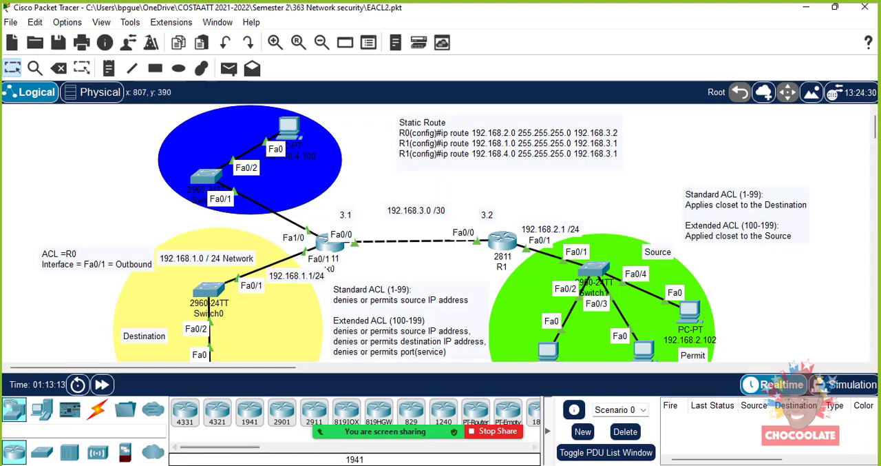
pyautogui.moveTo(69, 464)
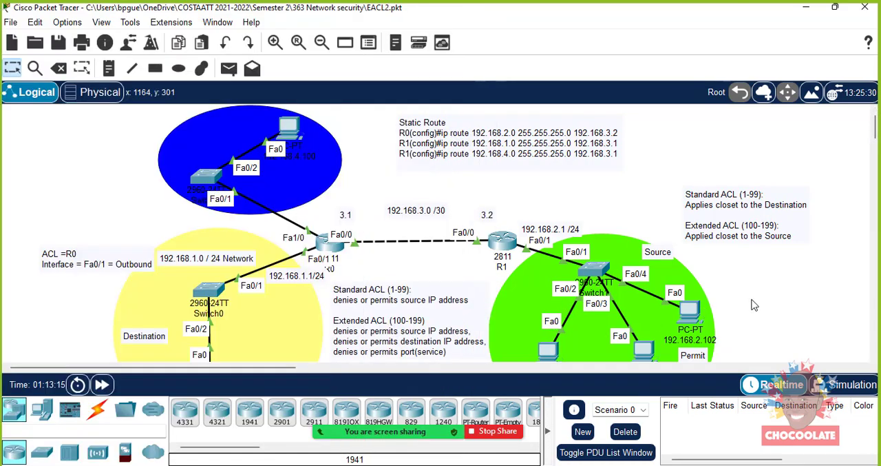
pyautogui.click(43, 412)
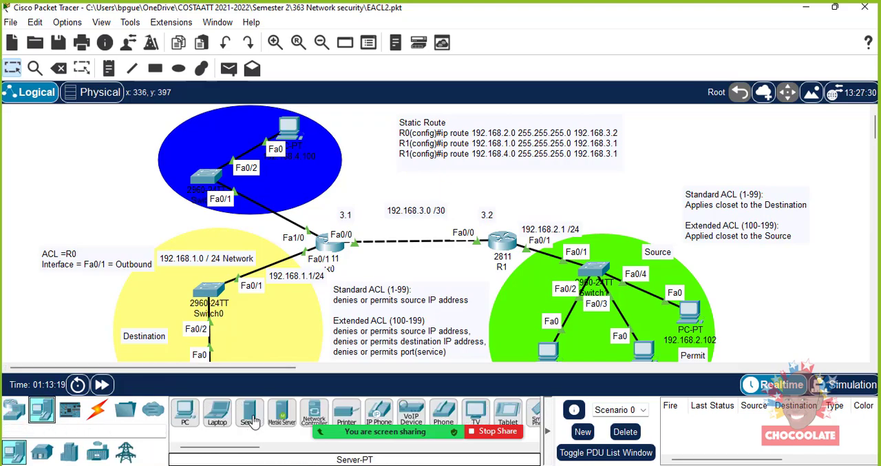
pyautogui.moveTo(254, 418); pyautogui.dragTo(124, 134)
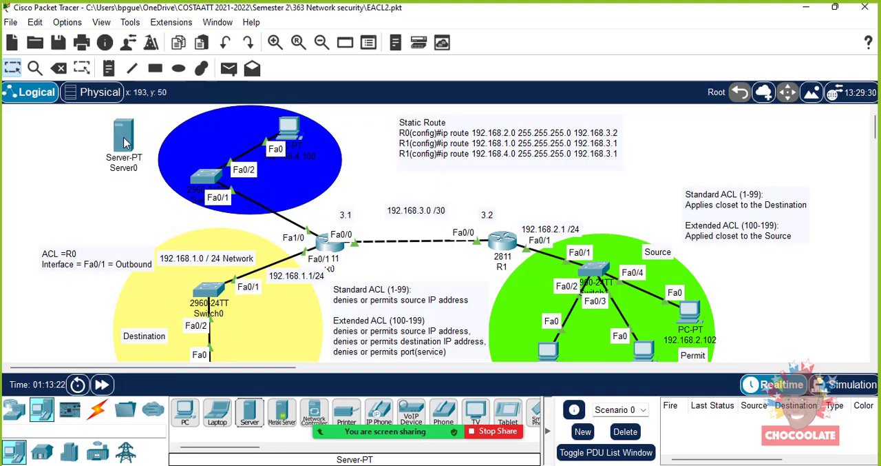
pyautogui.moveTo(124, 142)
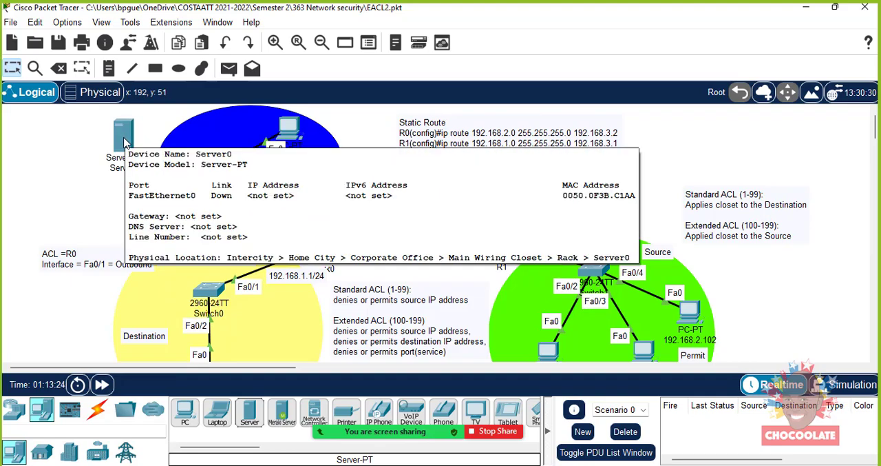
pyautogui.moveTo(124, 142); pyautogui.dragTo(127, 303)
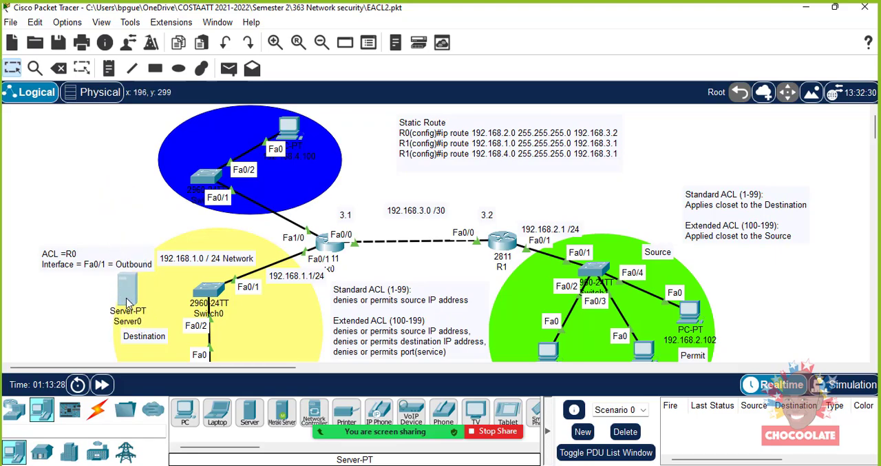
pyautogui.click(127, 303)
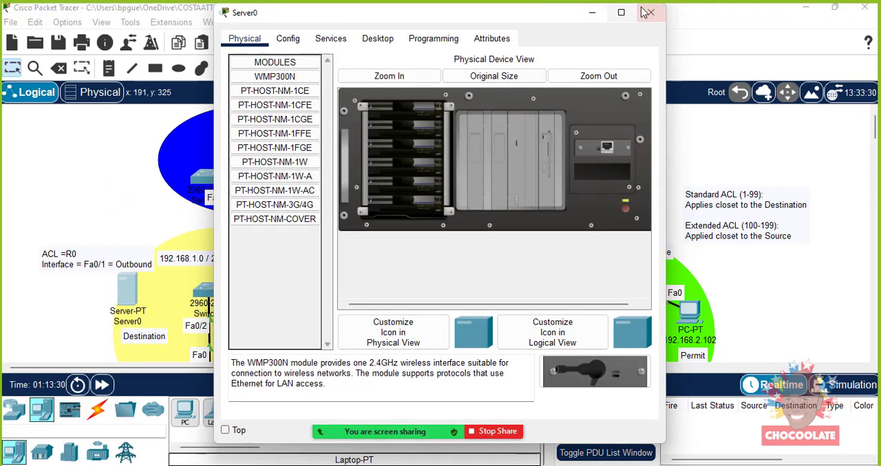
pyautogui.click(646, 12)
# - Connect the server's FastEthernet0 to Switch0's FastEthernet0/3 with a copper straight-through cable
pyautogui.click(100, 410)
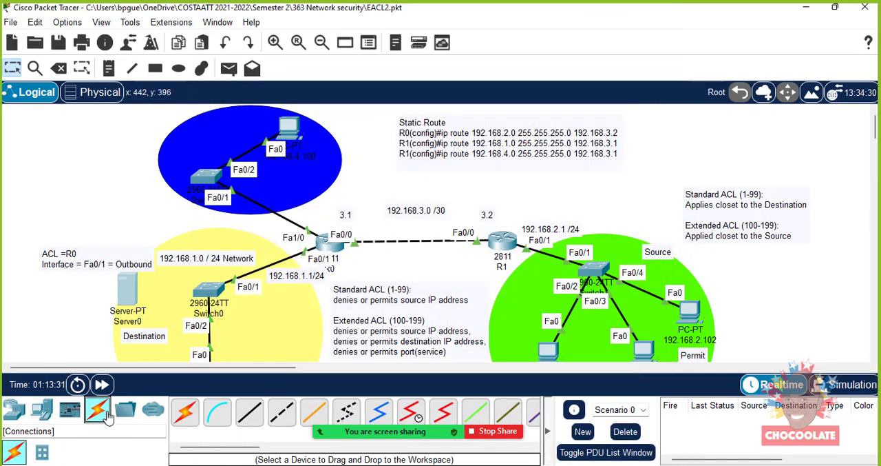
pyautogui.click(249, 412)
pyautogui.click(136, 302)
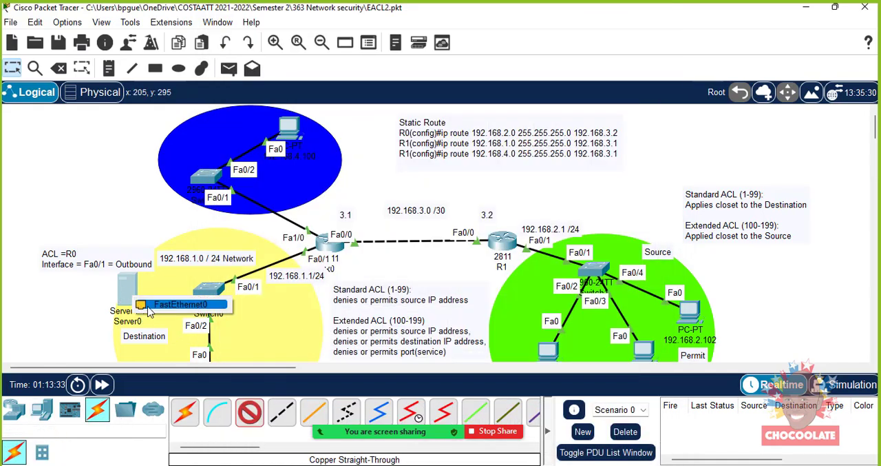
pyautogui.click(145, 305)
pyautogui.click(209, 290)
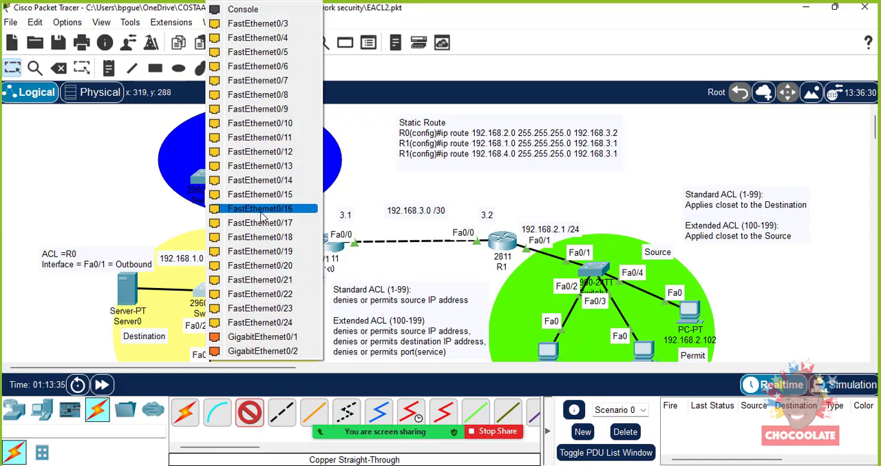
pyautogui.click(256, 23)
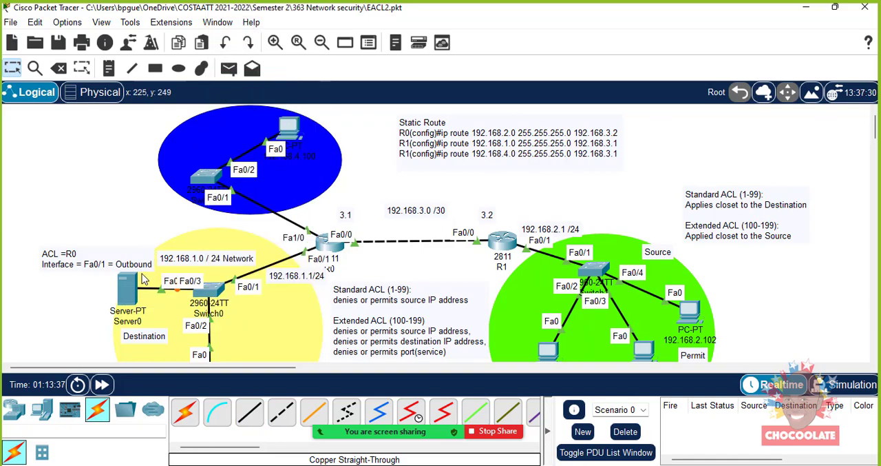
# - Move the ACL =R0 note higher and shift the server to the upper-left edge of the yellow network
pyautogui.moveTo(126, 288); pyautogui.dragTo(117, 283)
pyautogui.moveTo(92, 258); pyautogui.dragTo(95, 225)
pyautogui.moveTo(120, 286); pyautogui.dragTo(109, 266)
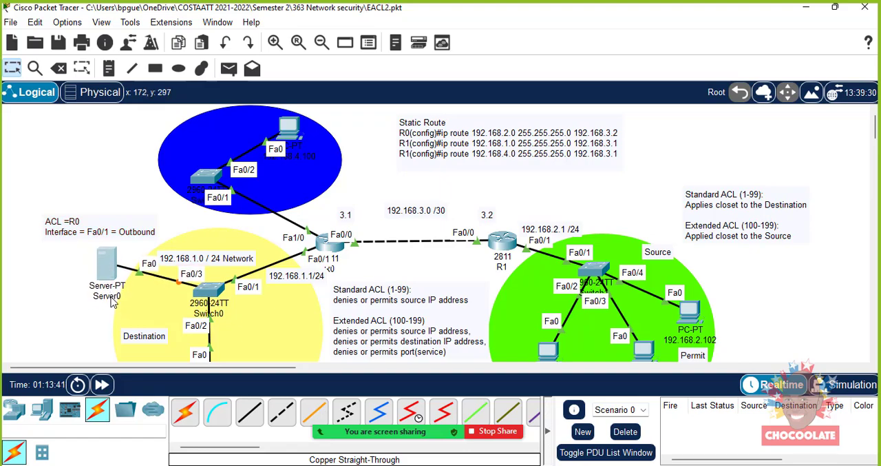
# - Rename the server's label as 192.168.1.254
pyautogui.click(111, 297)
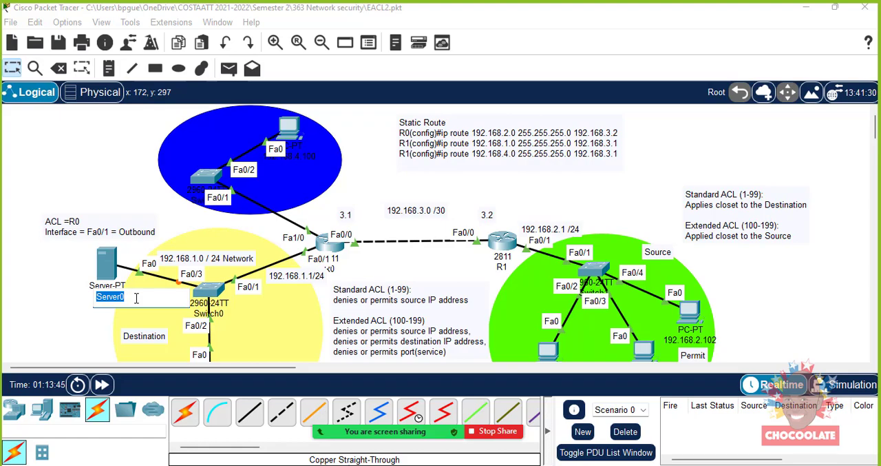
pyautogui.write('192.168.1.25')
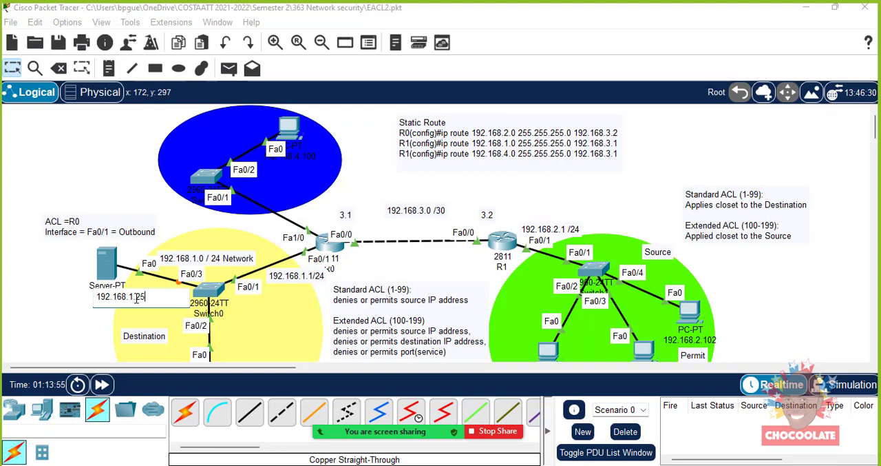
pyautogui.click(57, 340)
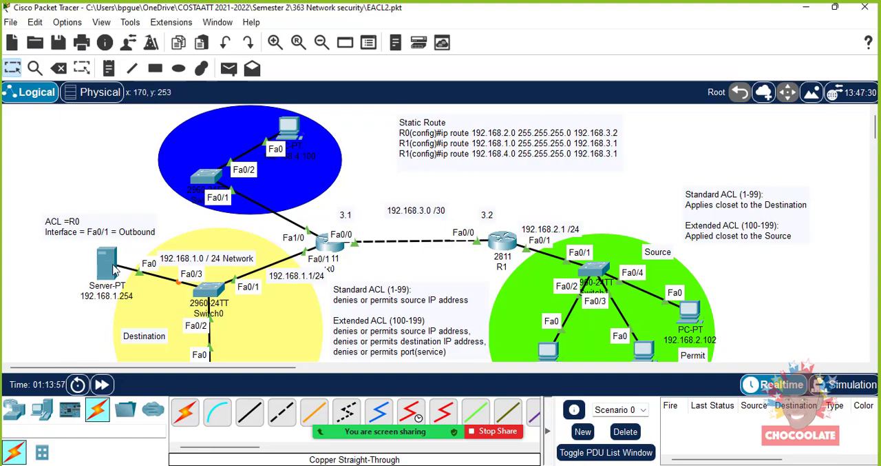
# - Give the server the static IPv4 address 192.168.1.254 with subnet mask 255.255.255.0
pyautogui.click(111, 264)
pyautogui.click(107, 267)
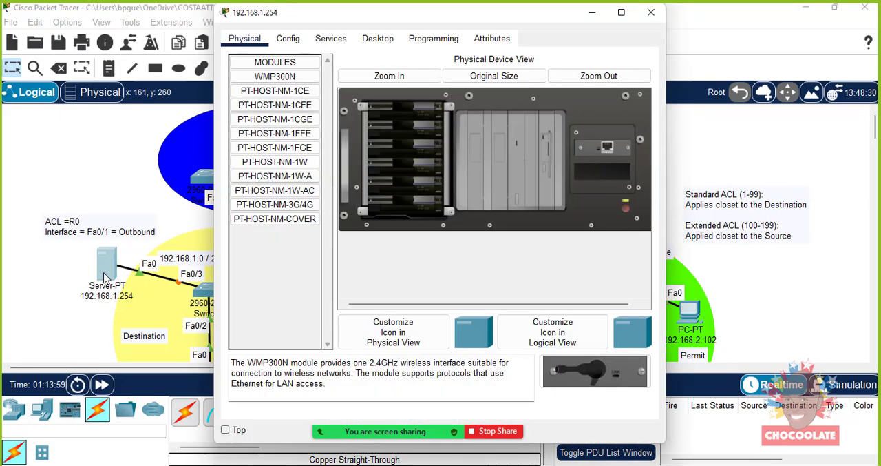
pyautogui.click(287, 41)
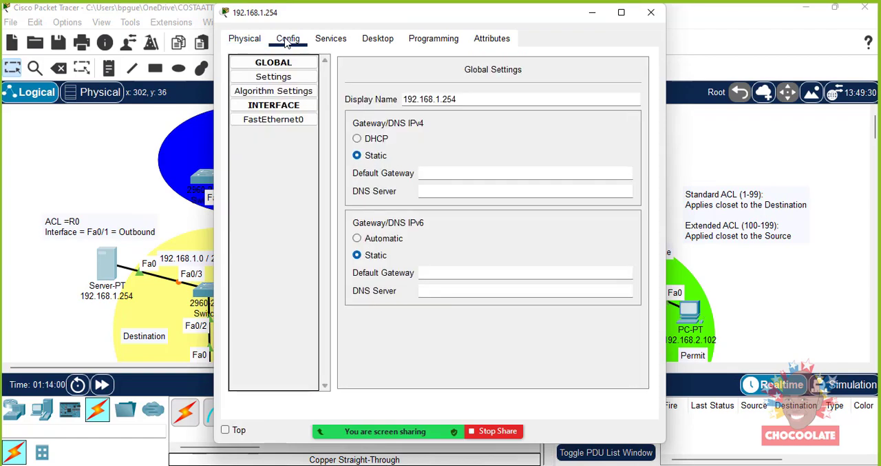
pyautogui.click(378, 40)
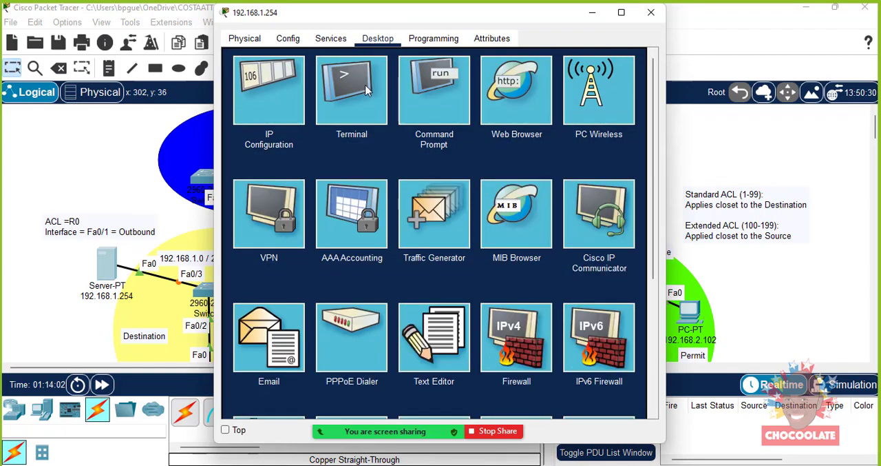
pyautogui.click(286, 86)
pyautogui.click(396, 115)
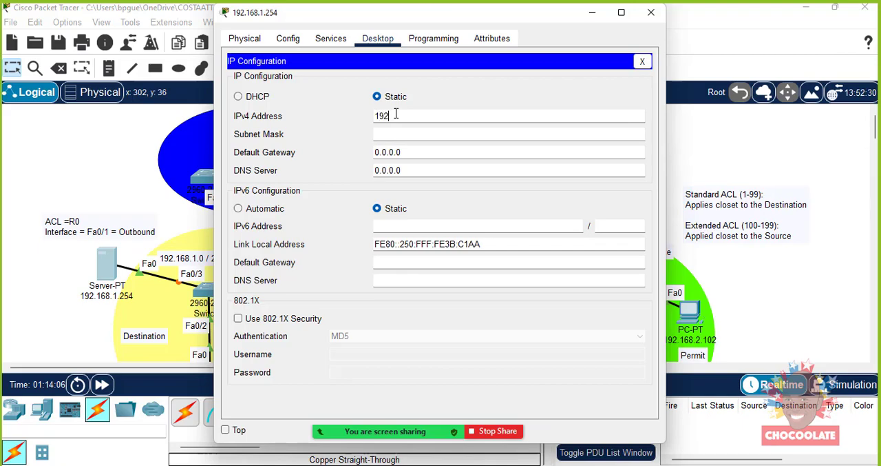
pyautogui.write('192.168.1.254')
pyautogui.click(405, 135)
# - Set the server's IPv4 default gateway to 192.168.1.1 and close its configuration
pyautogui.click(417, 152)
pyautogui.doubleClick(375, 152)
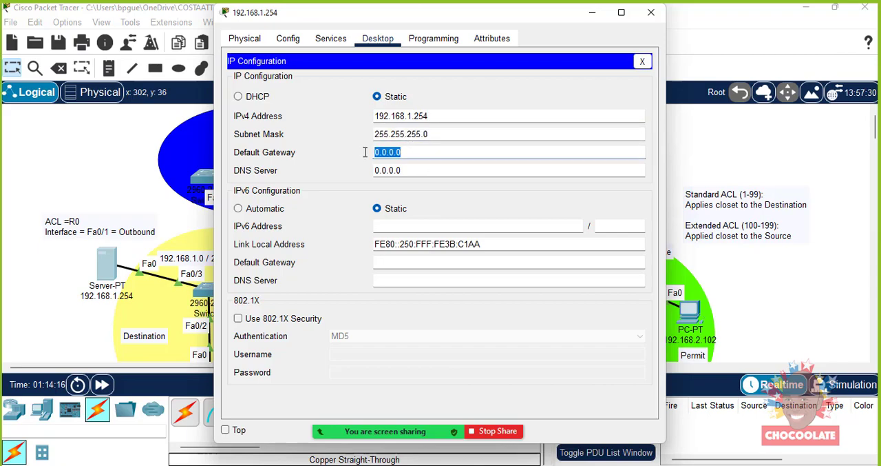
pyautogui.write('192.168.1.1')
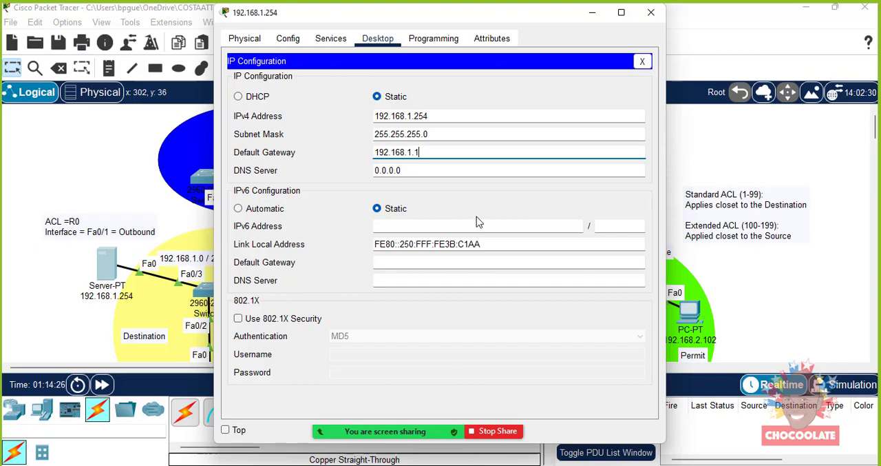
pyautogui.moveTo(508, 17); pyautogui.dragTo(454, 16)
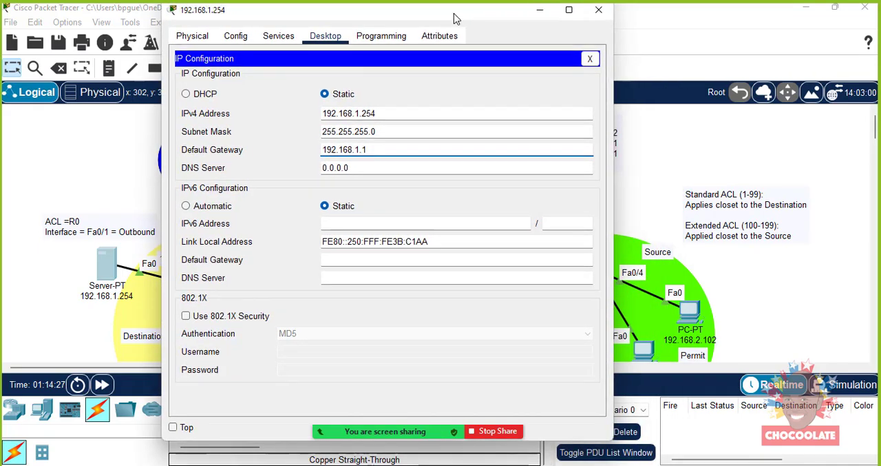
pyautogui.click(598, 17)
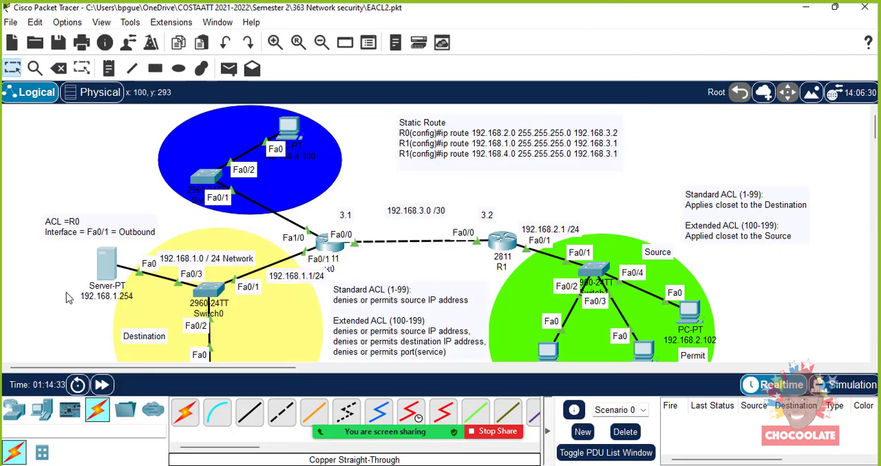
# - Check the server's HTTP and HTTPS service settings and its web file list
pyautogui.click(107, 272)
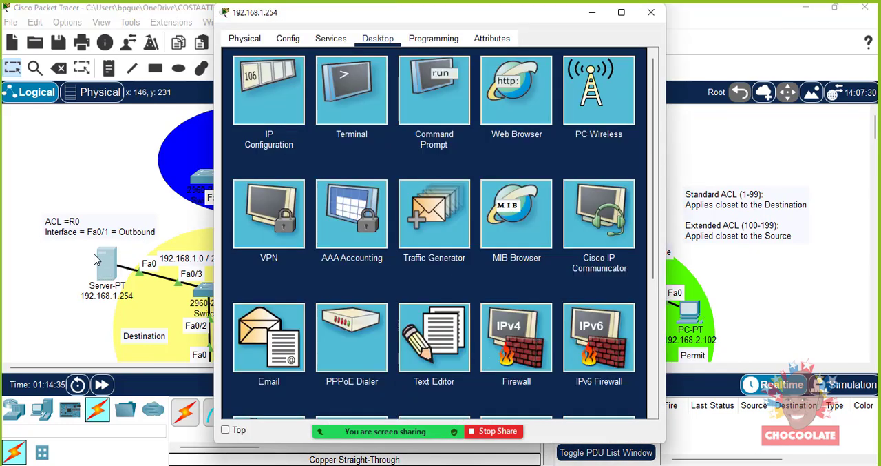
pyautogui.click(511, 102)
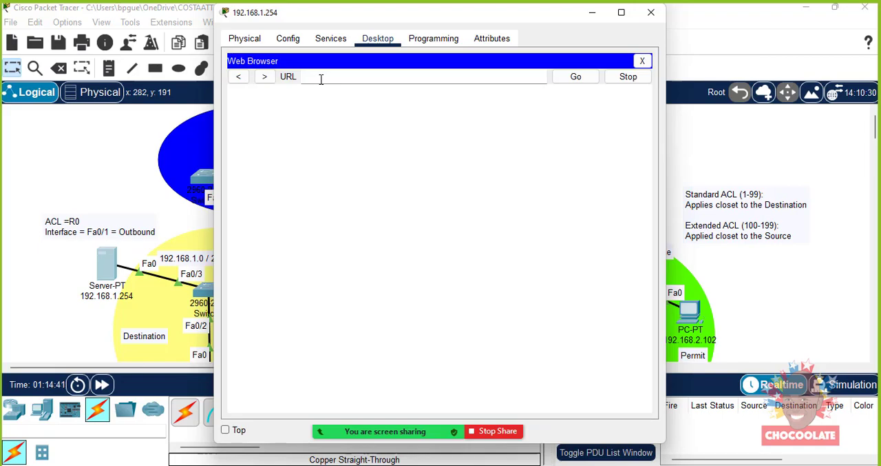
pyautogui.click(339, 38)
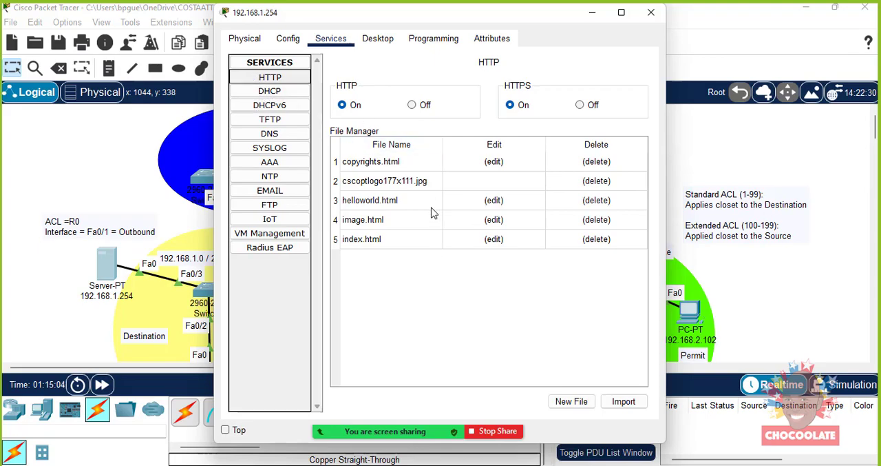
pyautogui.click(651, 12)
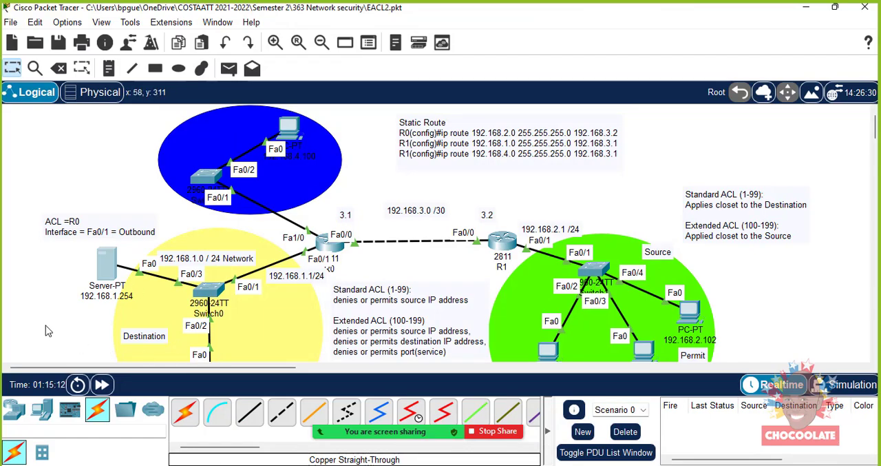
# - Shift the server slightly closer to the yellow destination network
pyautogui.moveTo(104, 269); pyautogui.dragTo(109, 263)
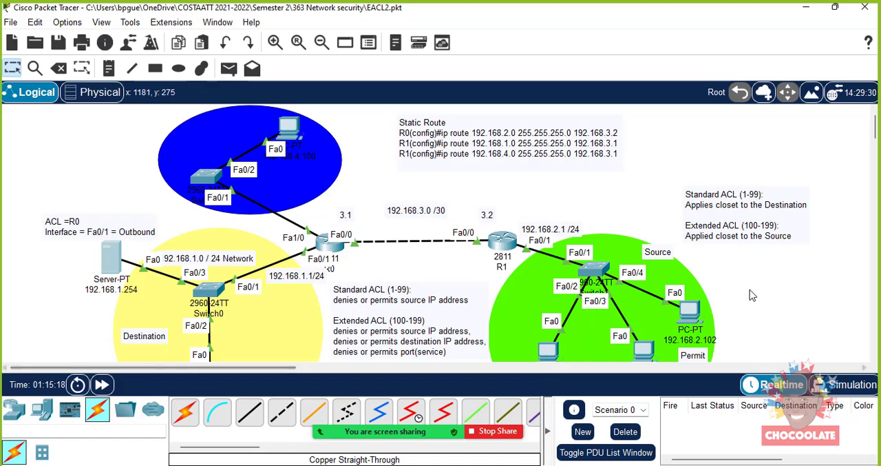
pyautogui.moveTo(876, 132); pyautogui.dragTo(876, 139)
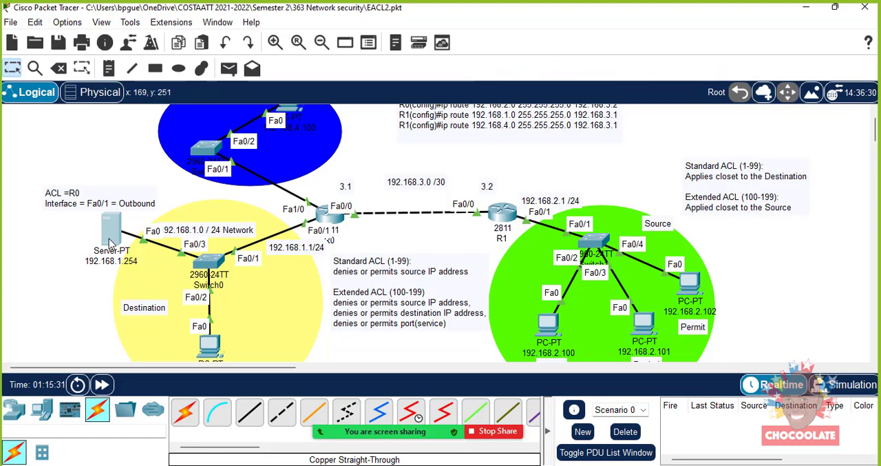
pyautogui.moveTo(110, 245)
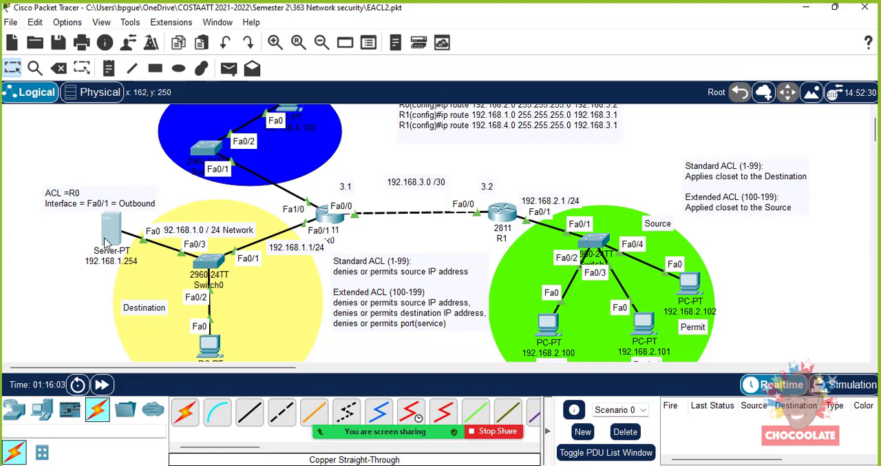
pyautogui.moveTo(106, 241)
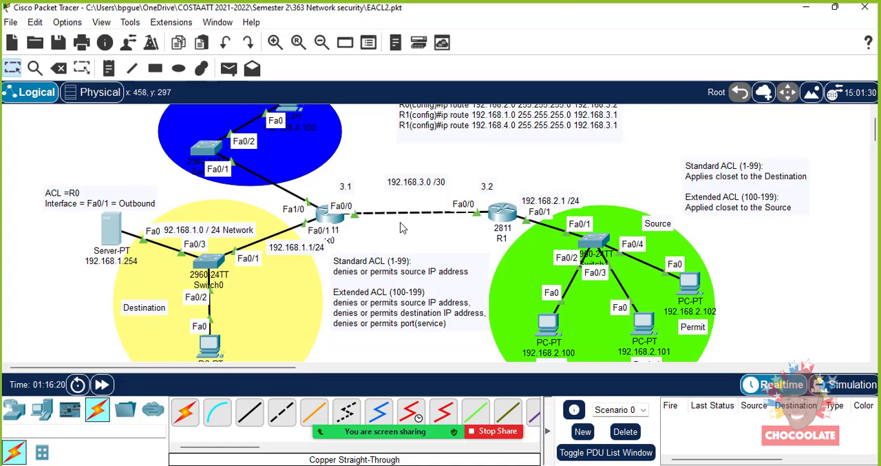
pyautogui.click(502, 212)
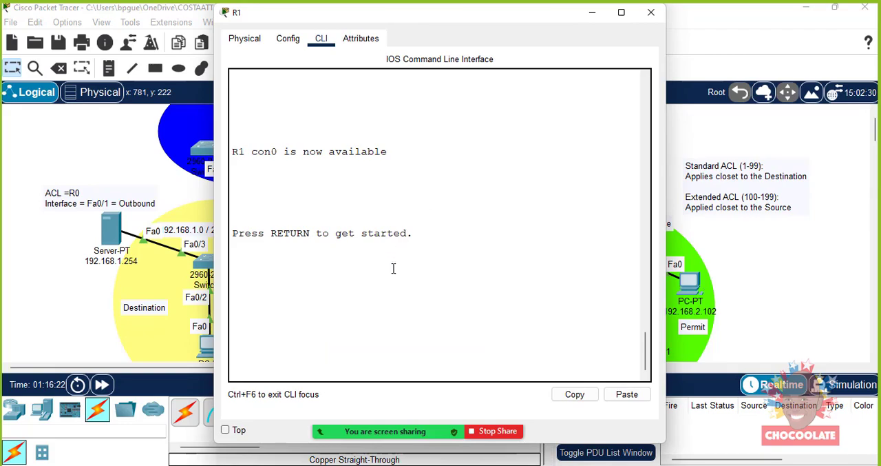
pyautogui.scroll(3, 373, 295)
pyautogui.scroll(1, 368, 311)
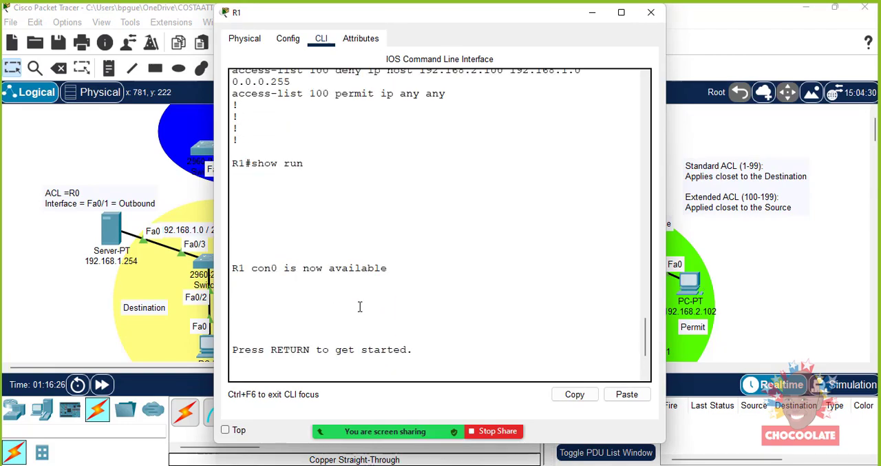
pyautogui.click(301, 326)
pyautogui.press('Return')
pyautogui.write('n')
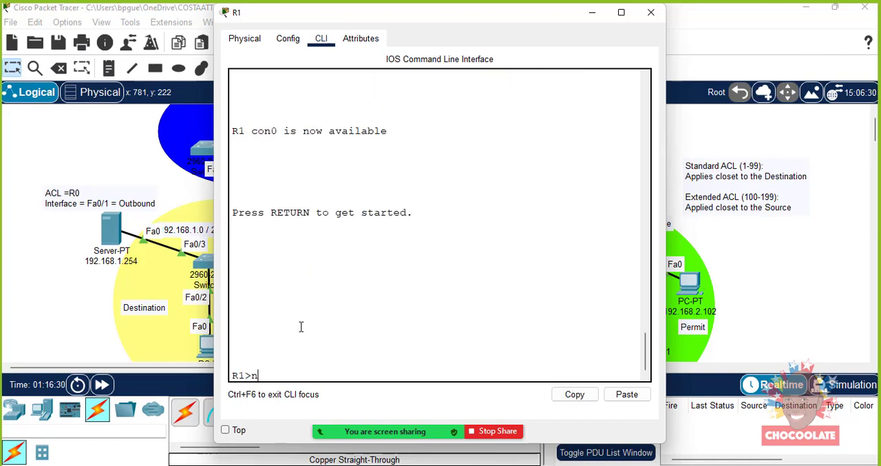
pyautogui.press('Return')
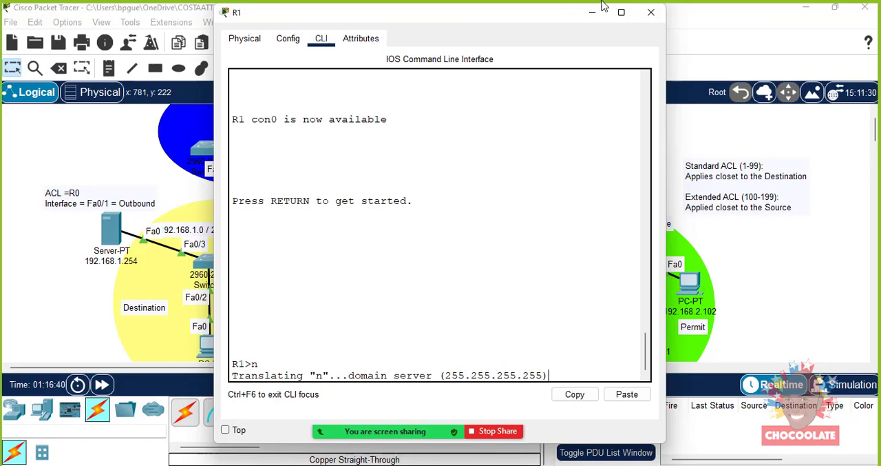
pyautogui.click(657, 14)
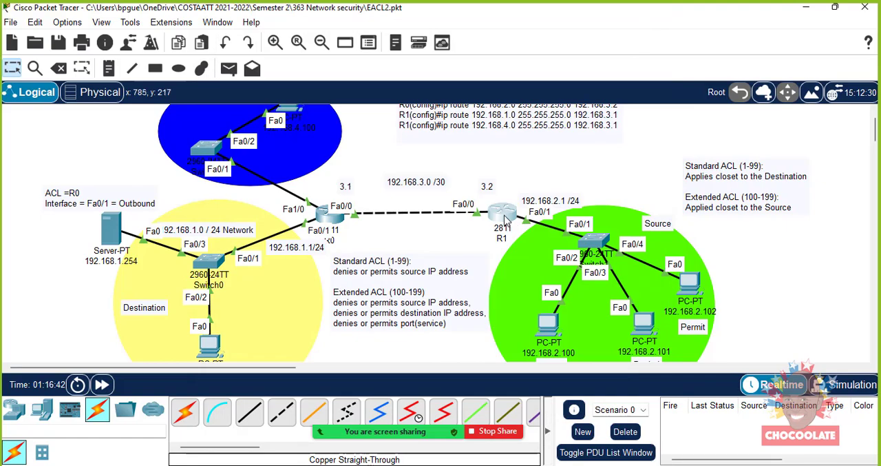
pyautogui.click(506, 219)
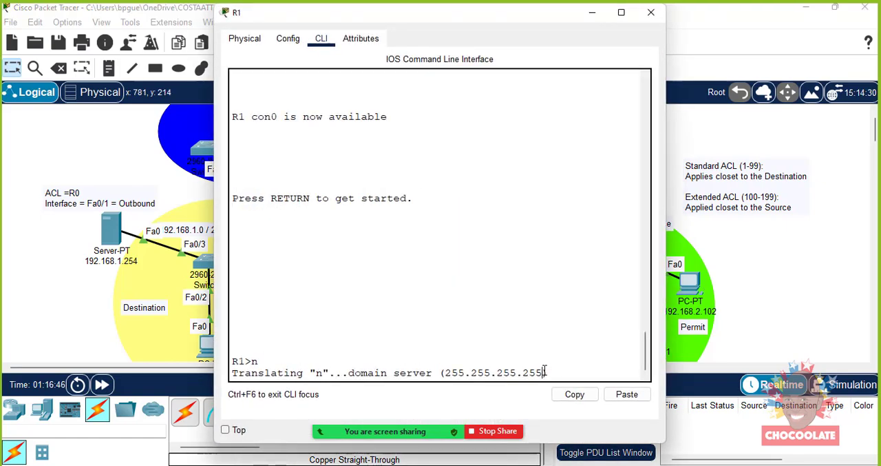
pyautogui.moveTo(258, 363); pyautogui.dragTo(254, 362)
pyautogui.click(259, 364)
pyautogui.click(551, 373)
pyautogui.scroll(5, 647, 358)
pyautogui.scroll(-5, 648, 358)
pyautogui.click(367, 43)
pyautogui.click(322, 40)
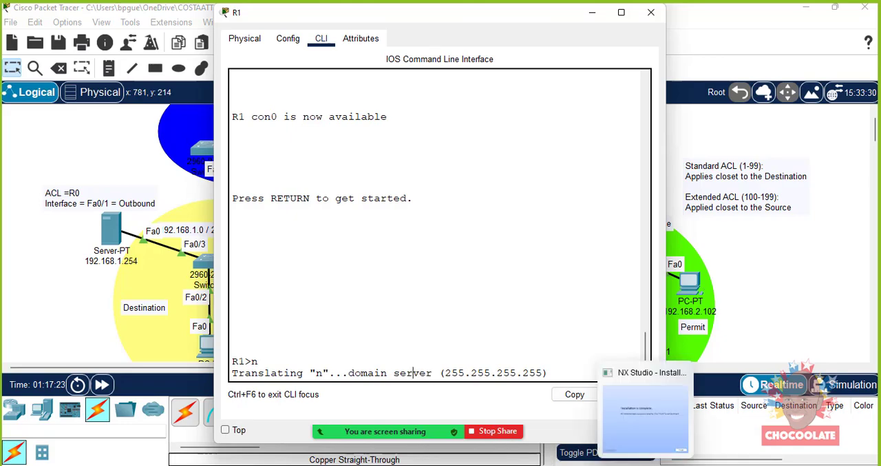
pyautogui.click(675, 463)
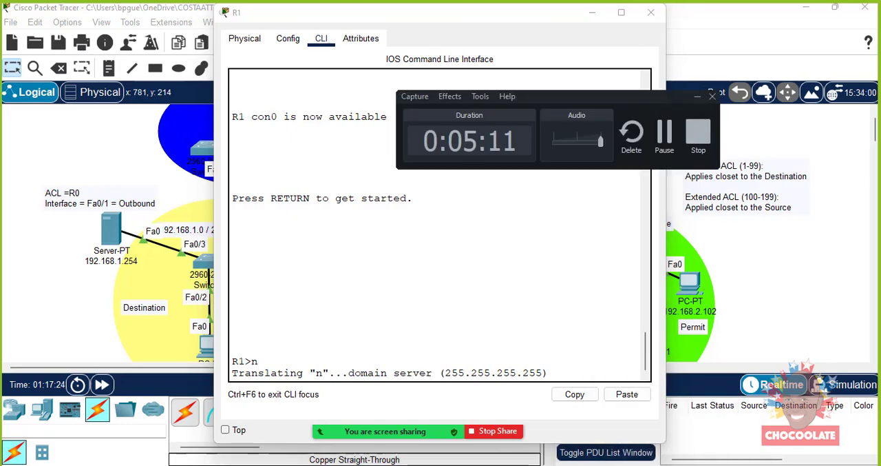
pyautogui.click(663, 143)
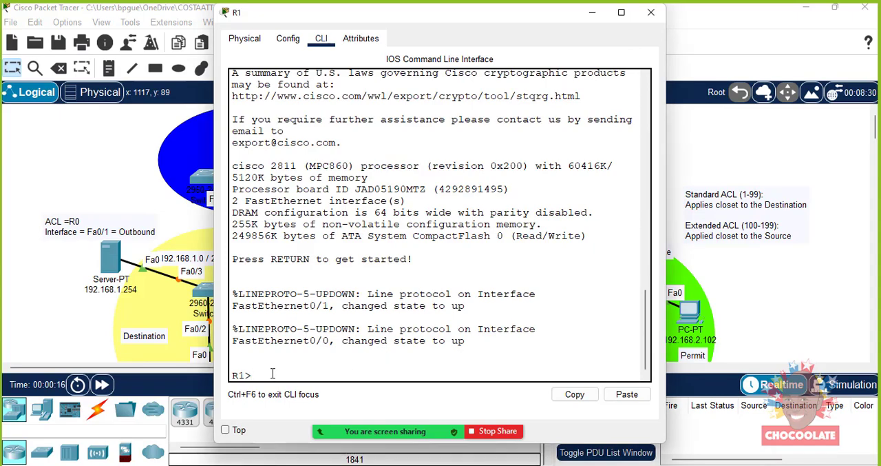
# - Enter privileged mode on R1 and enter global configuration mode with conf t
pyautogui.write('en')
pyautogui.press('Return')
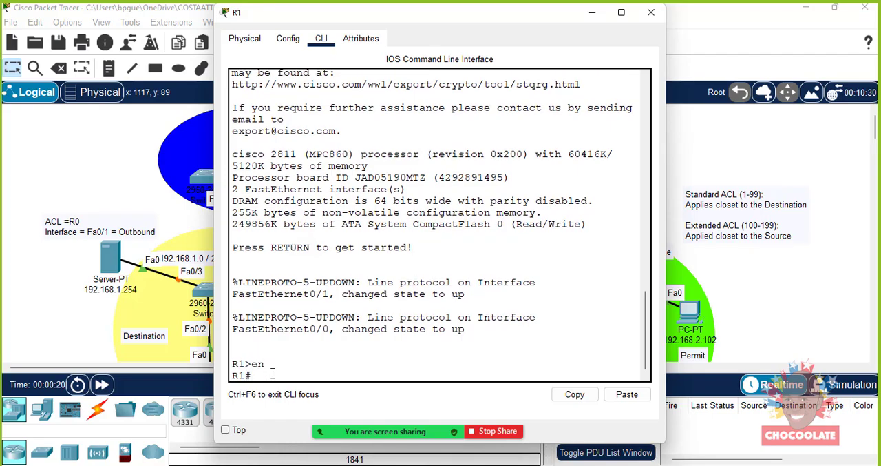
pyautogui.write('conf')
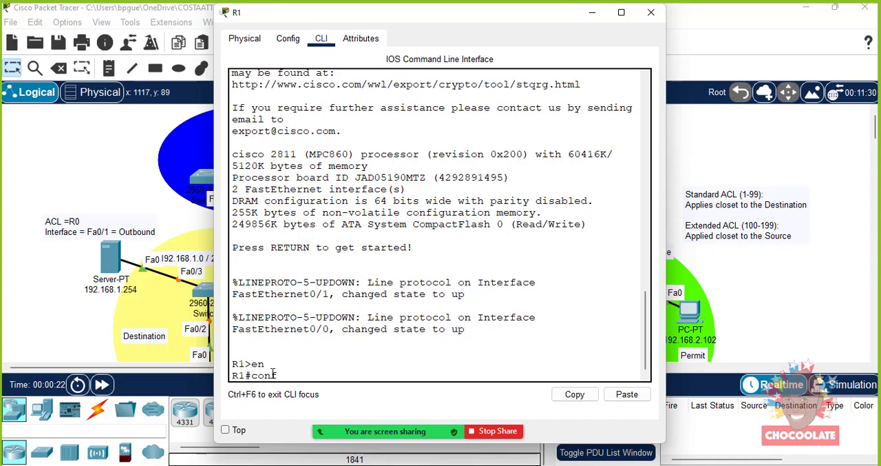
pyautogui.write(' t')
pyautogui.press('Return')
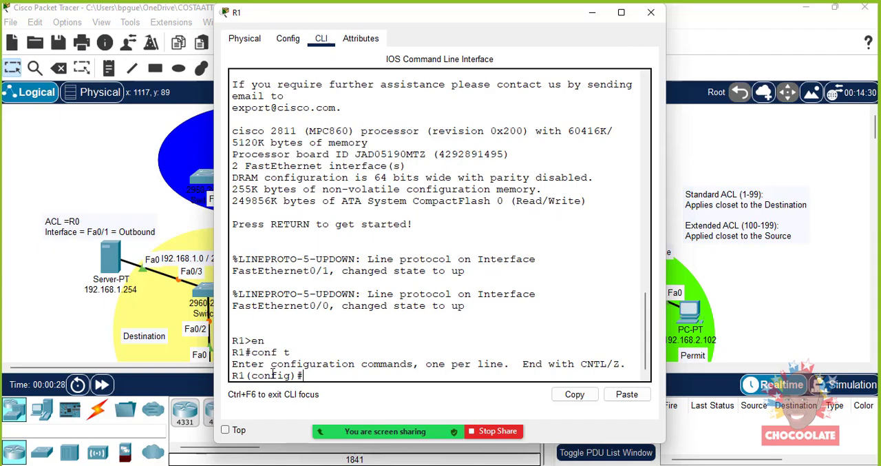
# - Remove the existing access list 100 from R1's configuration
pyautogui.write('no access')
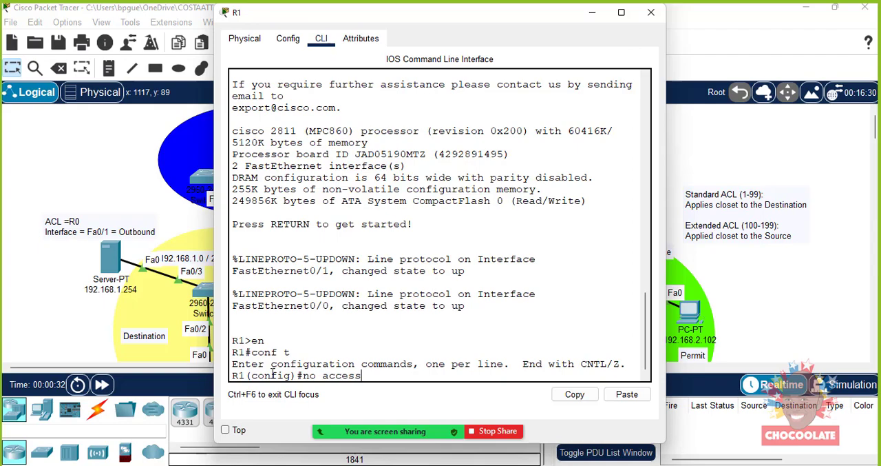
pyautogui.write('-list 100')
pyautogui.press('Return')
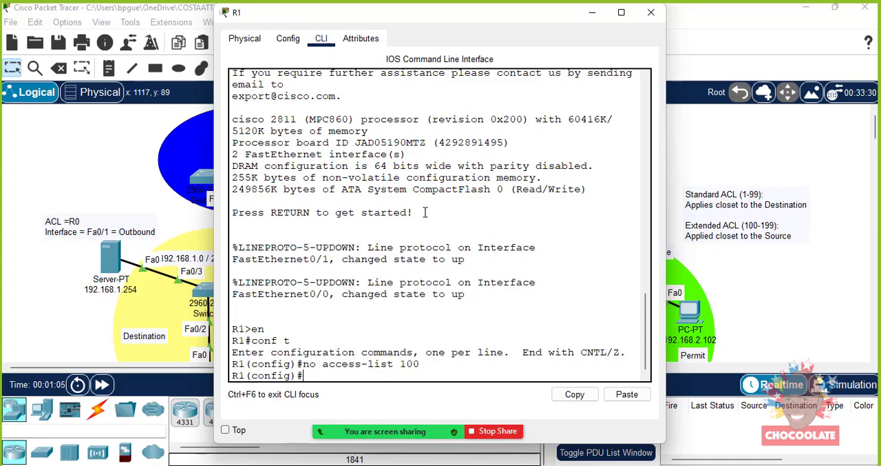
# - Begin an access-list 100 rule that permits TCP, and widen R1's command-line window on both sides
pyautogui.write('access-list')
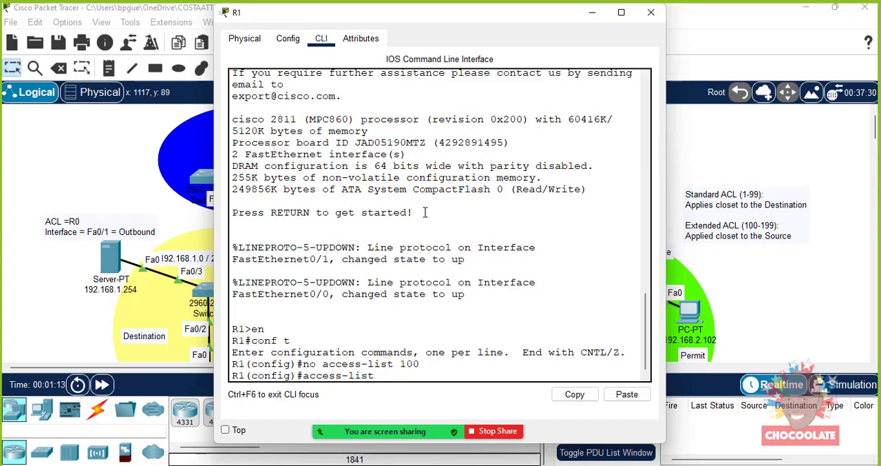
pyautogui.write(' 100 permit tcp')
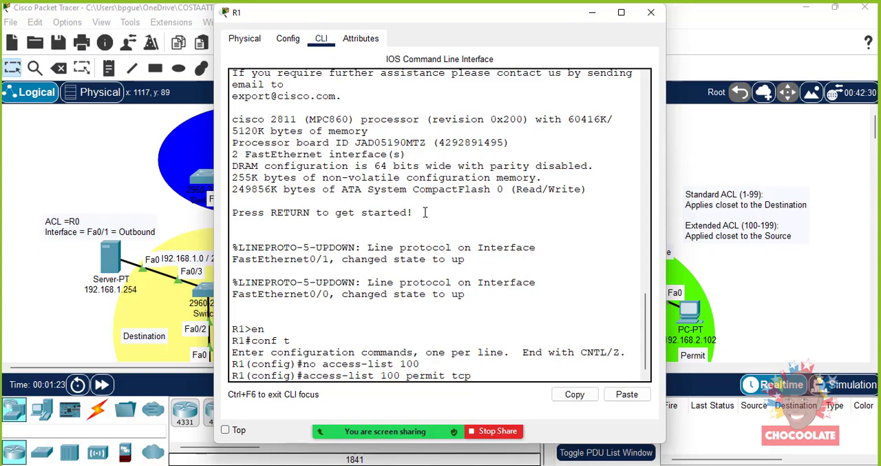
pyautogui.moveTo(667, 246); pyautogui.dragTo(841, 246)
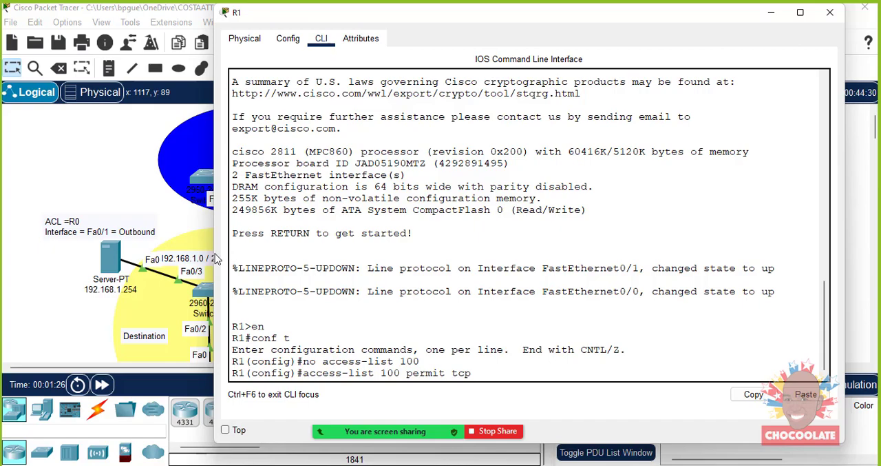
pyautogui.moveTo(219, 250); pyautogui.dragTo(107, 246)
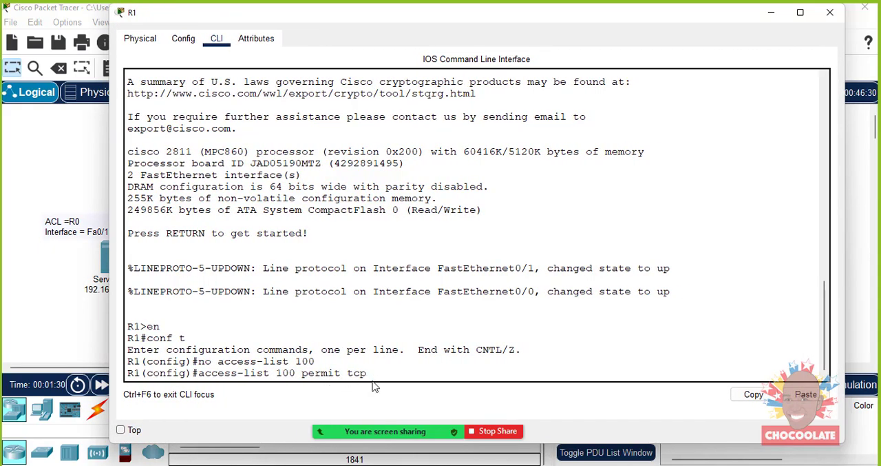
# - Give the TCP rule the source network 192.168.2.0 with wildcard mask 0.0.0.255
pyautogui.write('192.1')
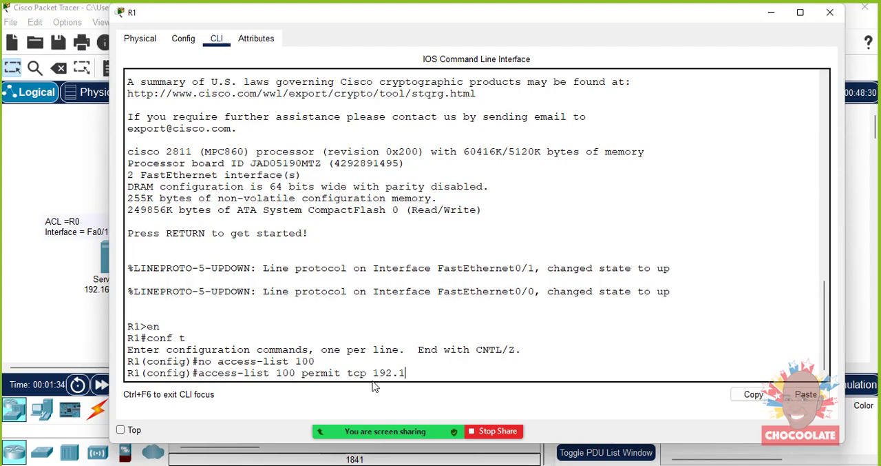
pyautogui.write('68')
pyautogui.write('.2')
pyautogui.write('.0')
pyautogui.write(' 0')
pyautogui.write('.0.')
pyautogui.write('2')
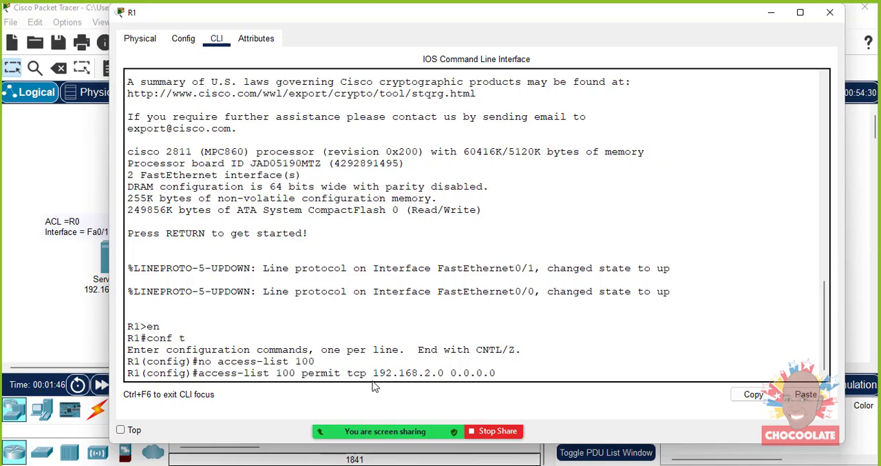
pyautogui.write('55')
# - Set the TCP rule's destination to host 192.168.1.254 and request help on the options that can follow
pyautogui.write('ho')
pyautogui.press('BackSpace')
pyautogui.press('BackSpace')
pyautogui.write('host')
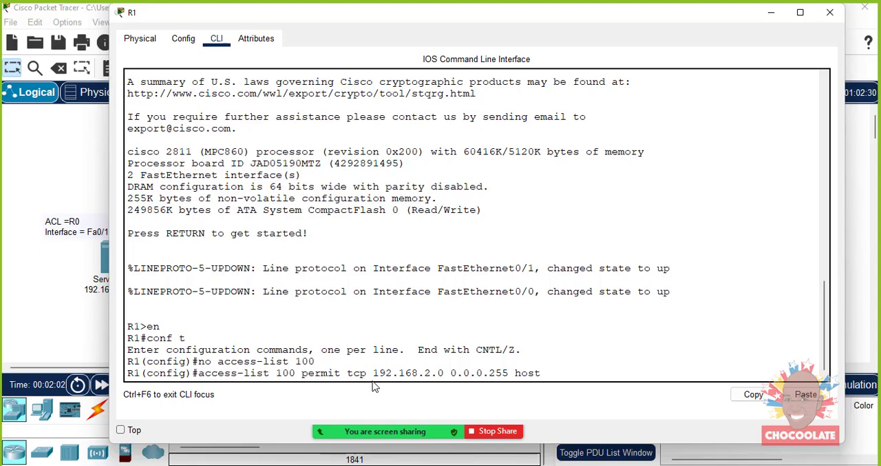
pyautogui.write(' 192.168.1.254 ?')
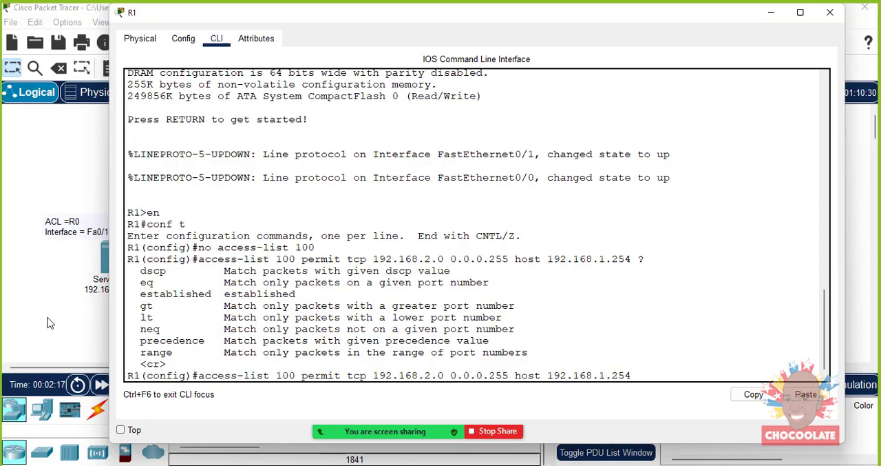
# - Limit the TCP rule to destination port 80 with the eq option and submit it
pyautogui.moveTo(142, 282); pyautogui.dragTo(146, 283)
pyautogui.click(142, 282)
pyautogui.click(644, 371)
pyautogui.write('g')
pyautogui.press('BackSpace')
pyautogui.write('eq 80')
pyautogui.press('Return')
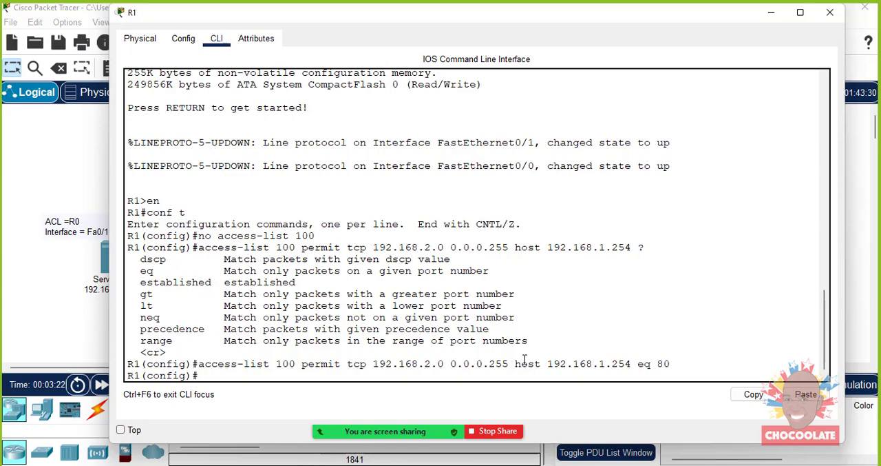
# - Begin a second access-list 100 rule permitting IP from source network 192.168.2.0 with wildcard mask 0.0.0.255
pyautogui.write('access-list 100')
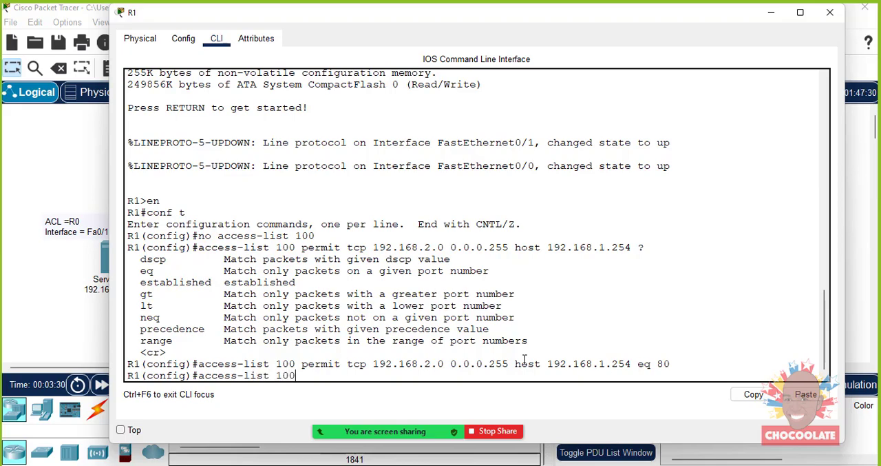
pyautogui.write(' permit ip 192.168.2.0')
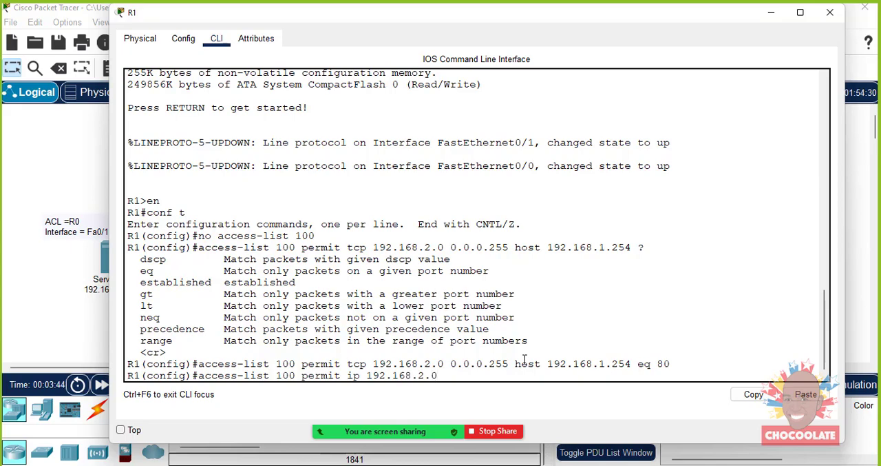
pyautogui.write(' 0.0.0.255')
# - Set the IP rule's destination network to 192.168.4.0 with wildcard mask 0.0.0.255 and submit it
pyautogui.write('192')
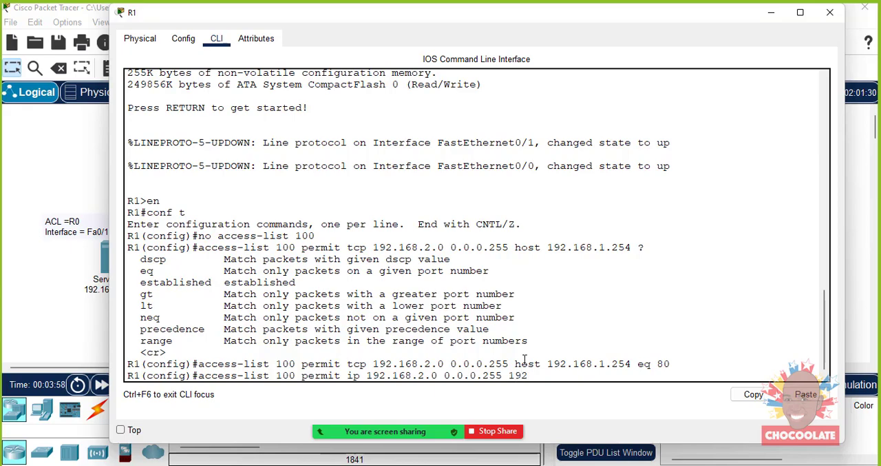
pyautogui.write('.168.4.0 0.0.0.255')
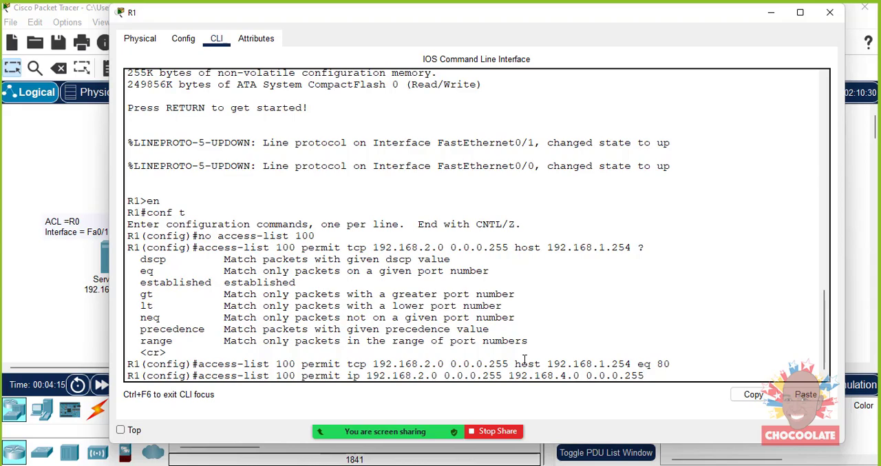
pyautogui.press('Return')
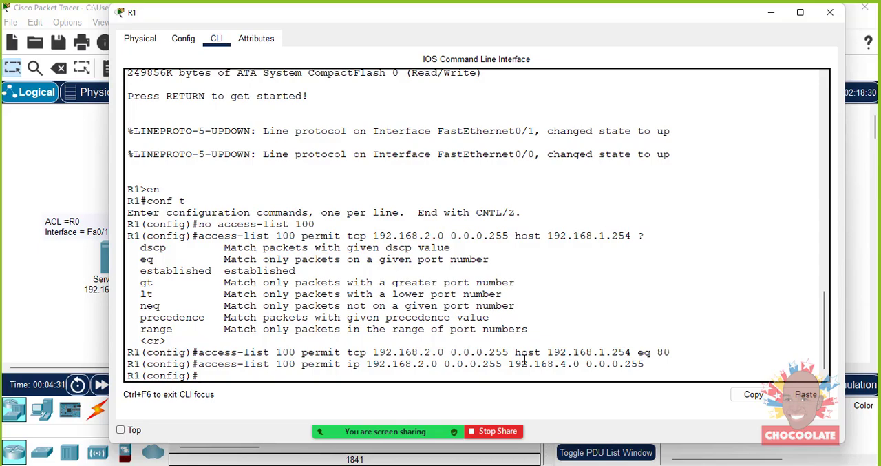
# - Apply access list 100 inbound on interface fa0/1 with ip access-group, and exit configuration mode
pyautogui.write('int fa0/1')
pyautogui.press('Return')
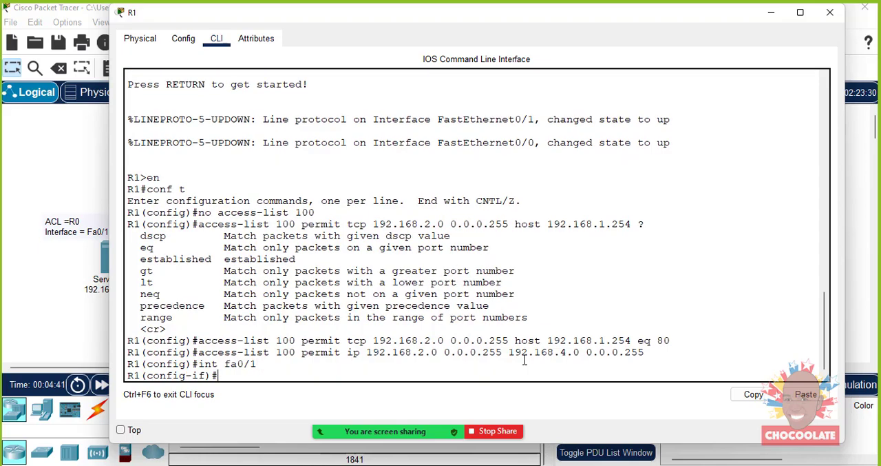
pyautogui.write('ip access-group 100 in')
pyautogui.press('Return')
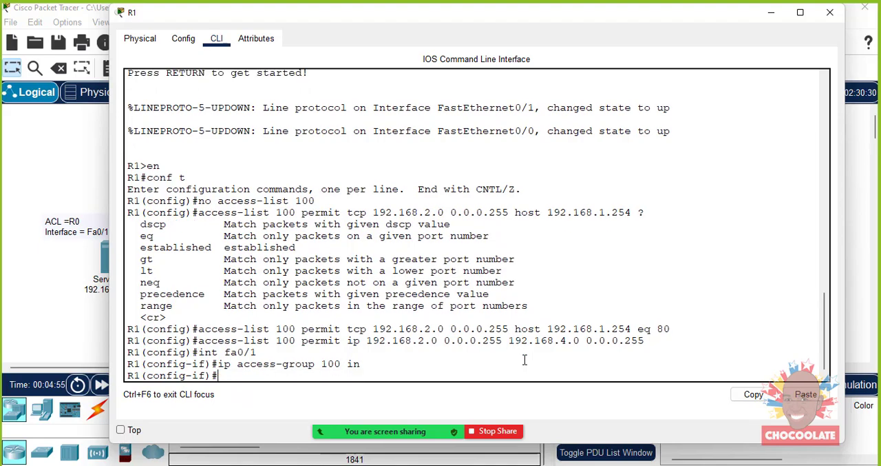
pyautogui.write('exit')
pyautogui.press('Return')
pyautogui.write('exit')
pyautogui.press('Return')
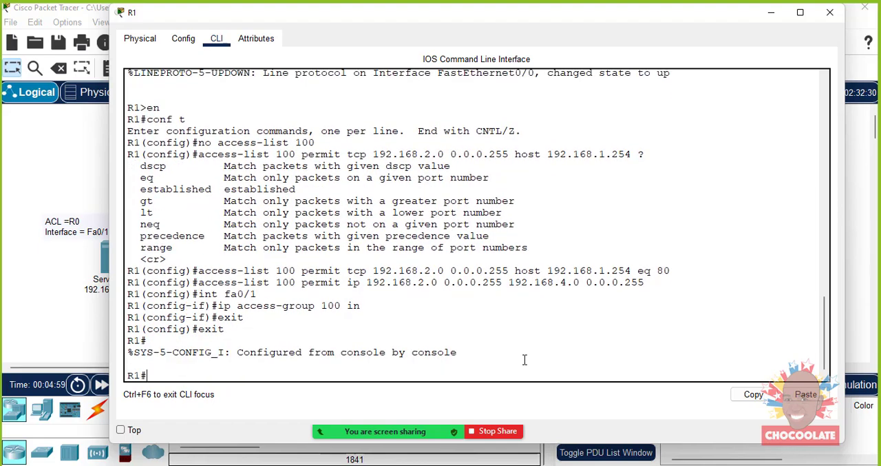
# - Save R1's running configuration to startup-config and close the router's window
pyautogui.write('copy run s')
pyautogui.write('rt')
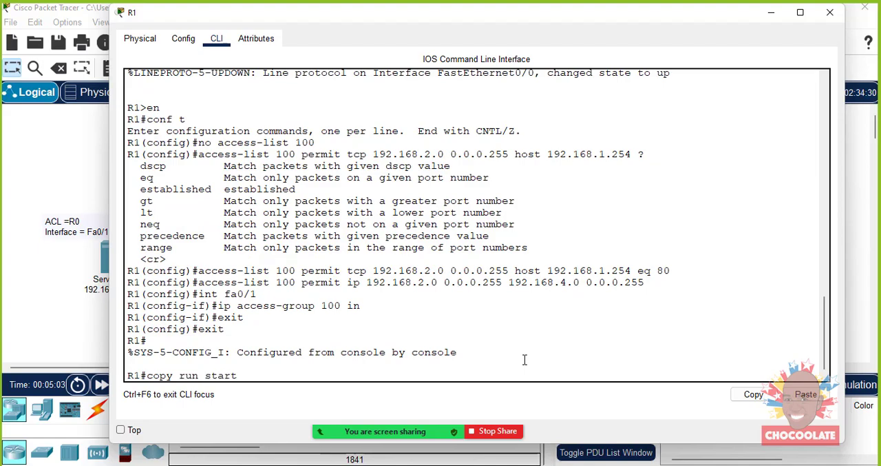
pyautogui.press('Return')
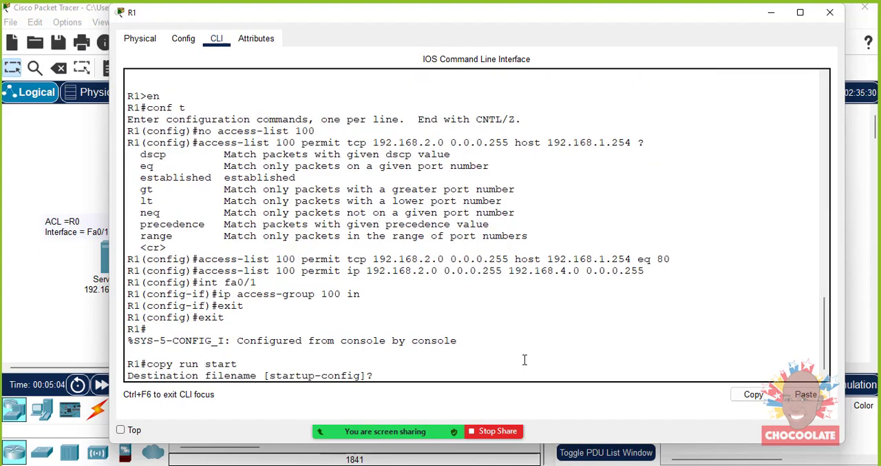
pyautogui.press('Return')
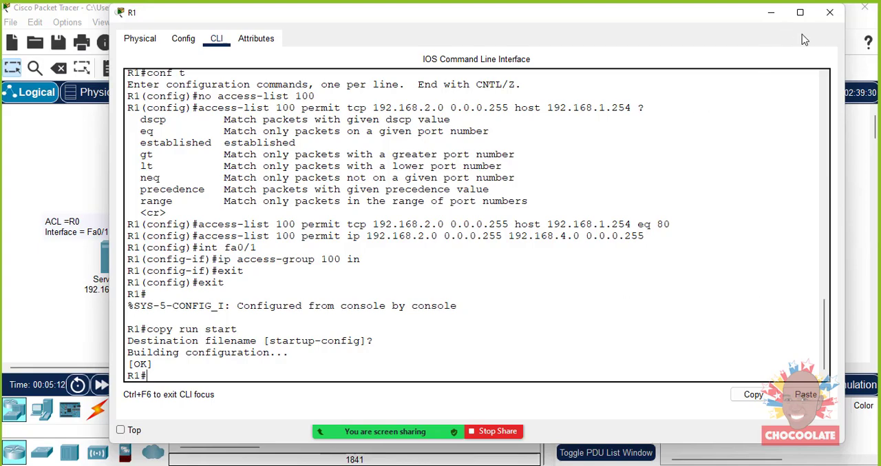
pyautogui.click(829, 13)
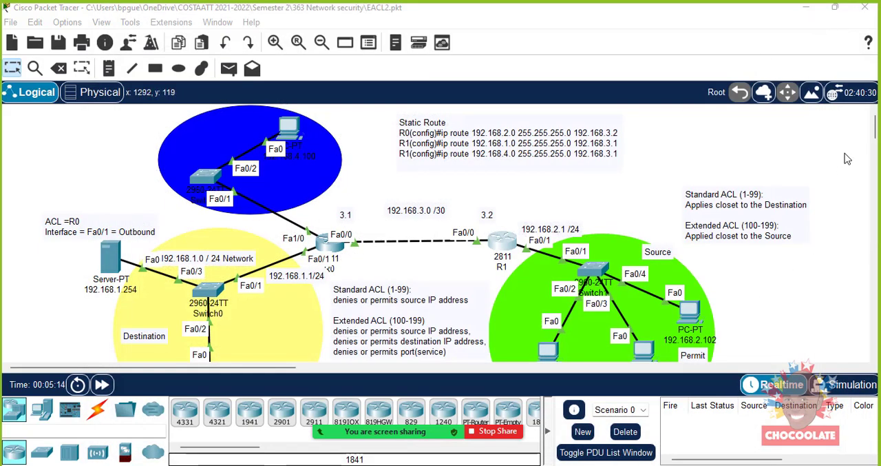
# - Load 192.168.1.254 in the web browser of PC 192.168.2.100 to test HTTP access to the server
pyautogui.scroll(-4, 874, 136)
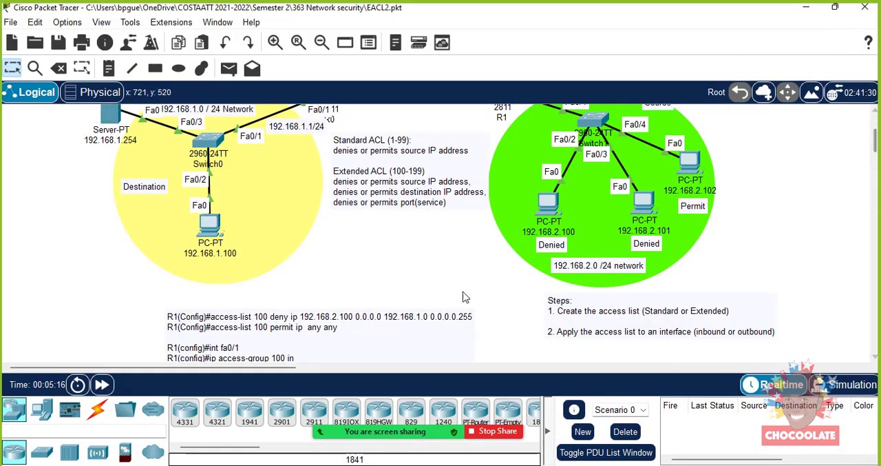
pyautogui.click(548, 210)
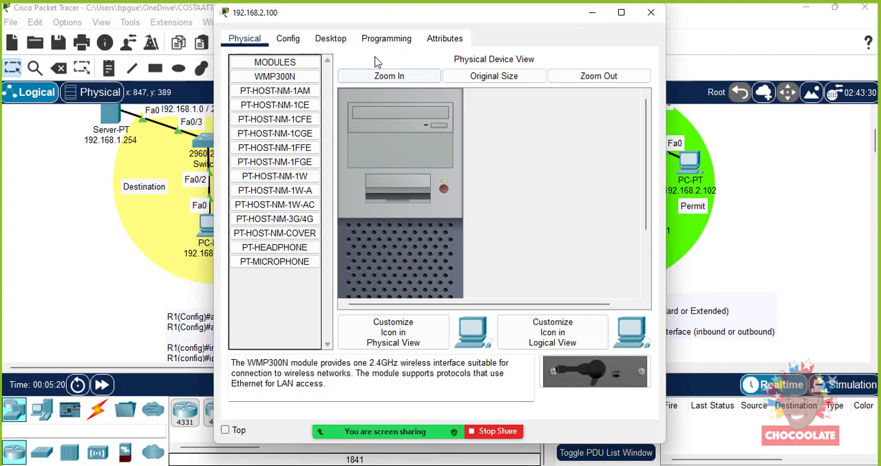
pyautogui.click(336, 41)
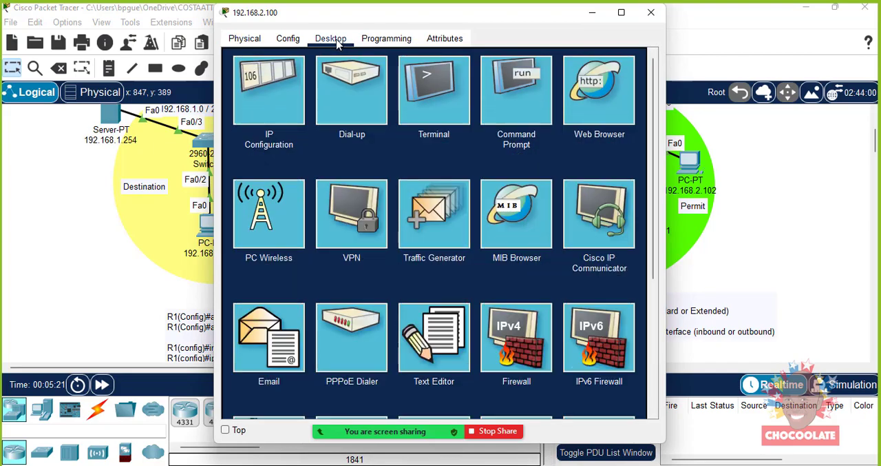
pyautogui.click(607, 111)
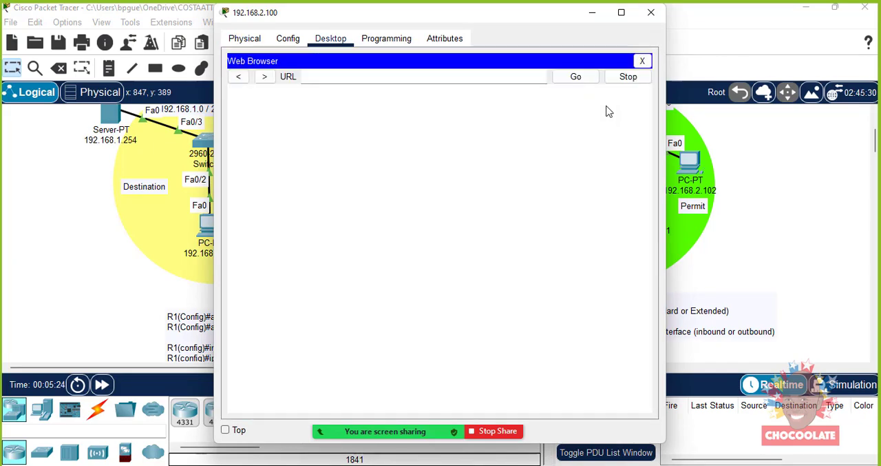
pyautogui.click(339, 76)
pyautogui.write('192.168.1254')
pyautogui.press('Return')
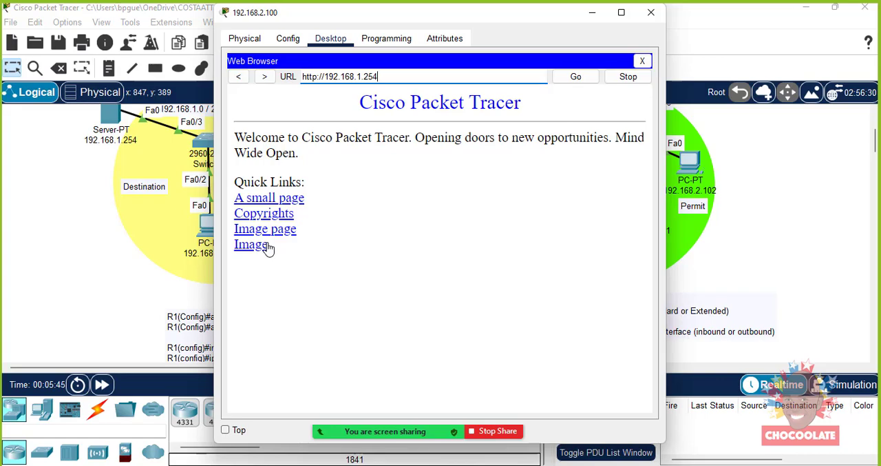
# - Close the web browser on PC 192.168.2.100 and ping 192.168.1.100 from its Command Prompt
pyautogui.click(365, 43)
pyautogui.click(333, 41)
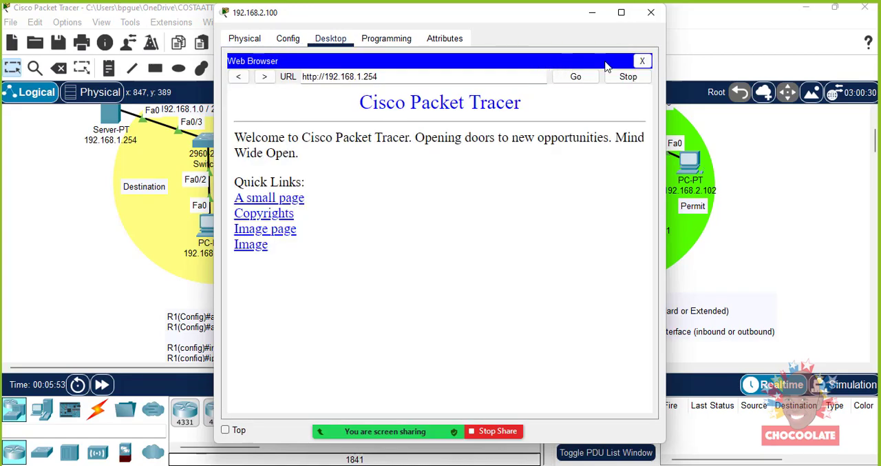
pyautogui.click(643, 60)
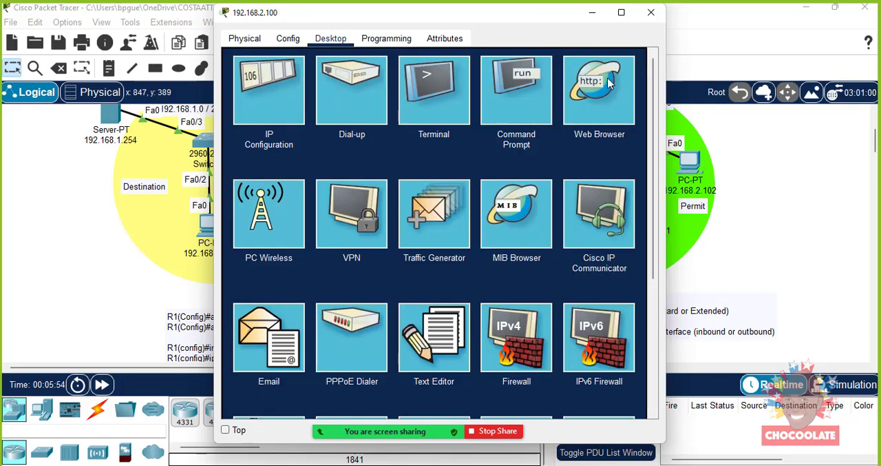
pyautogui.click(525, 101)
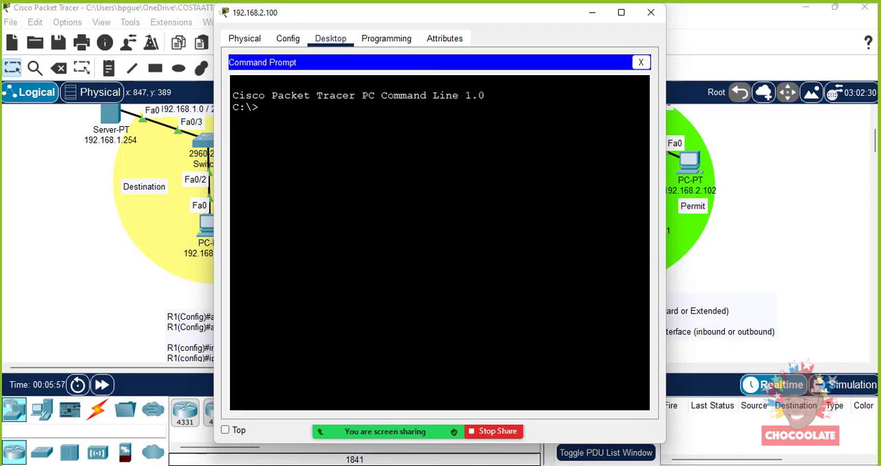
pyautogui.write('ping 192.168.1.100')
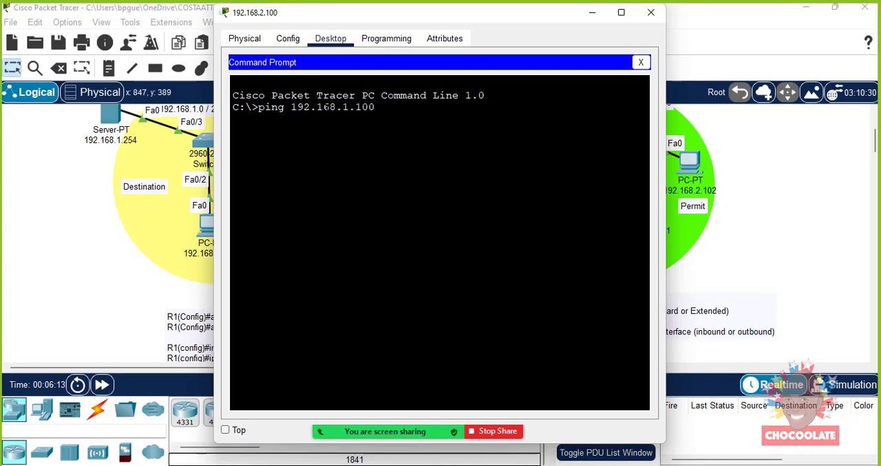
pyautogui.press('Return')
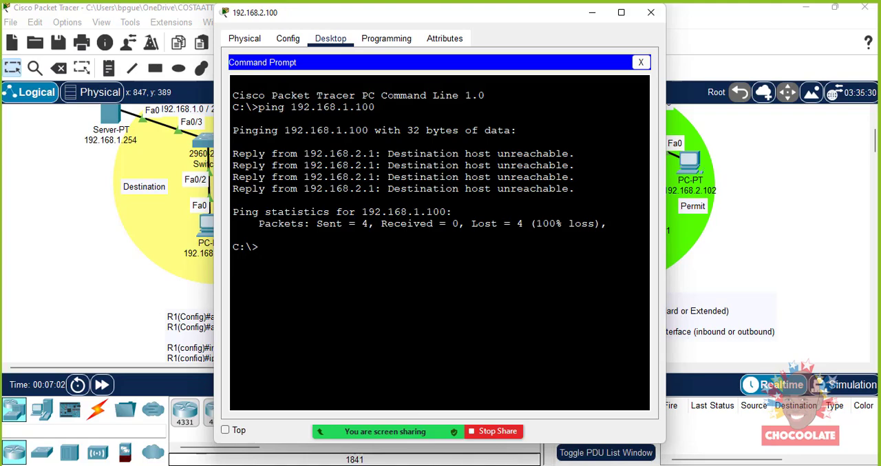
# - Ping 192.168.4.100 from PC 192.168.2.100, reusing the previous command, and close the PC's window
pyautogui.press('Up')
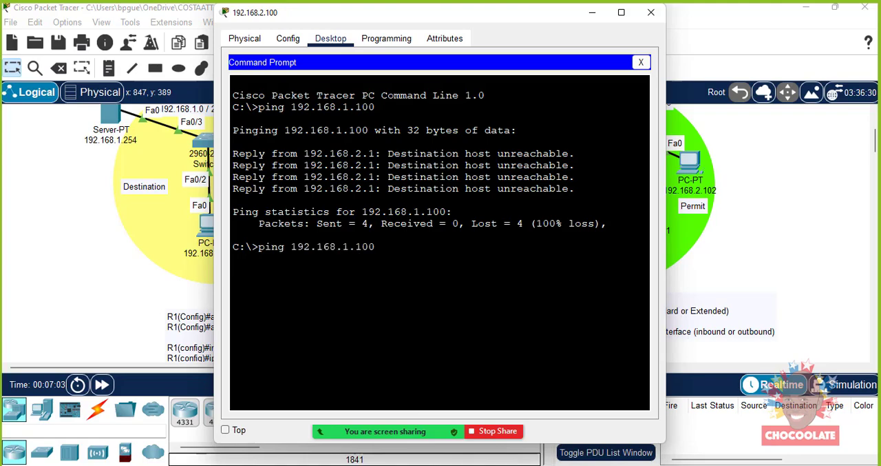
pyautogui.press('Left')
pyautogui.press('Left')
pyautogui.press('Left')
pyautogui.press('BackSpace')
pyautogui.write('4')
pyautogui.press('Return')
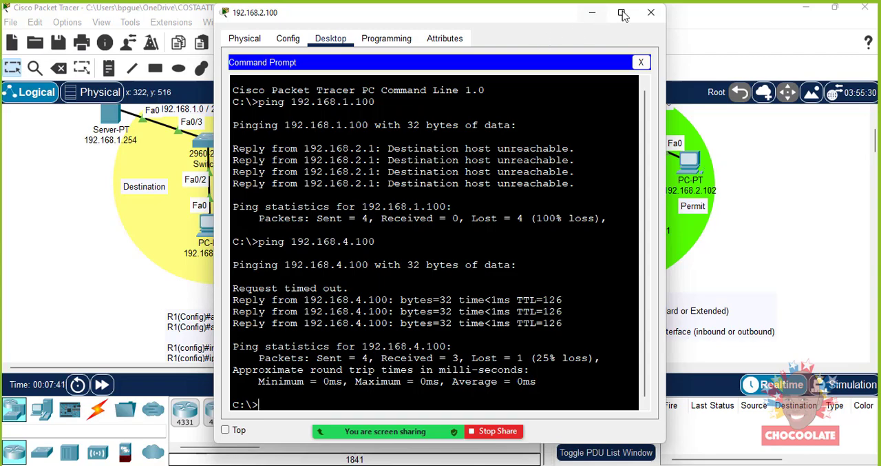
pyautogui.click(652, 14)
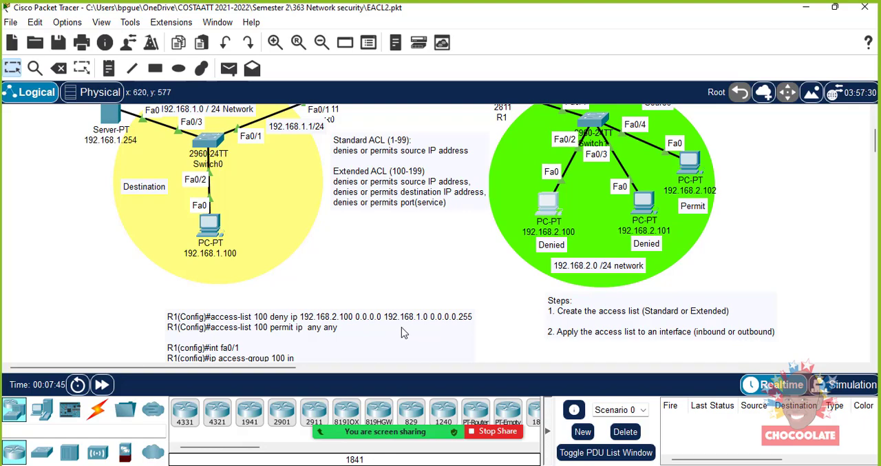
# - In the R1 access-list note below the yellow network, change "deny ip" to "permit tcp" in the first rule
pyautogui.doubleClick(372, 324)
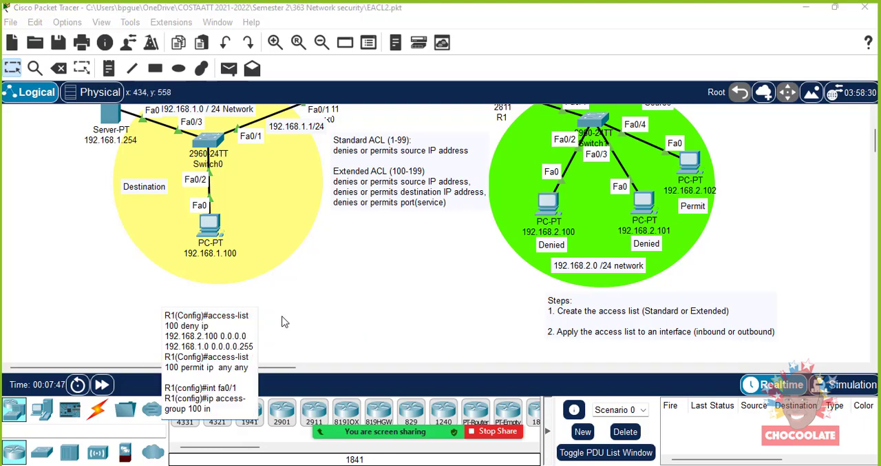
pyautogui.click(49, 306)
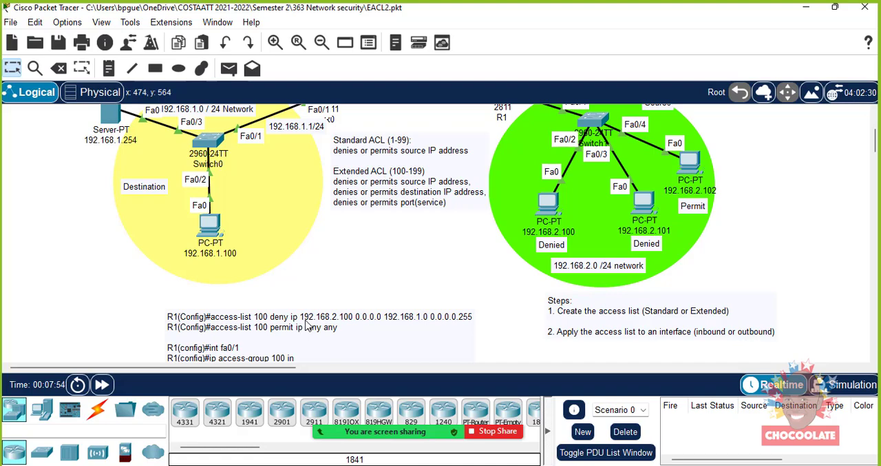
pyautogui.doubleClick(273, 323)
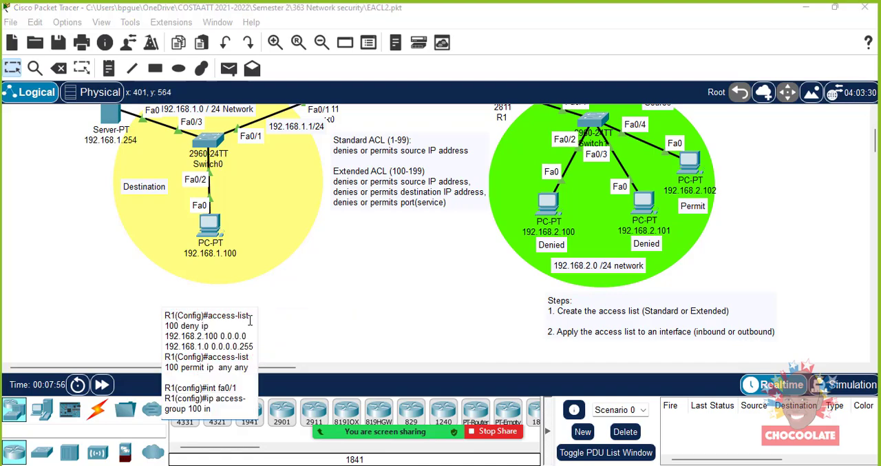
pyautogui.moveTo(182, 328); pyautogui.dragTo(196, 324)
pyautogui.write('permit')
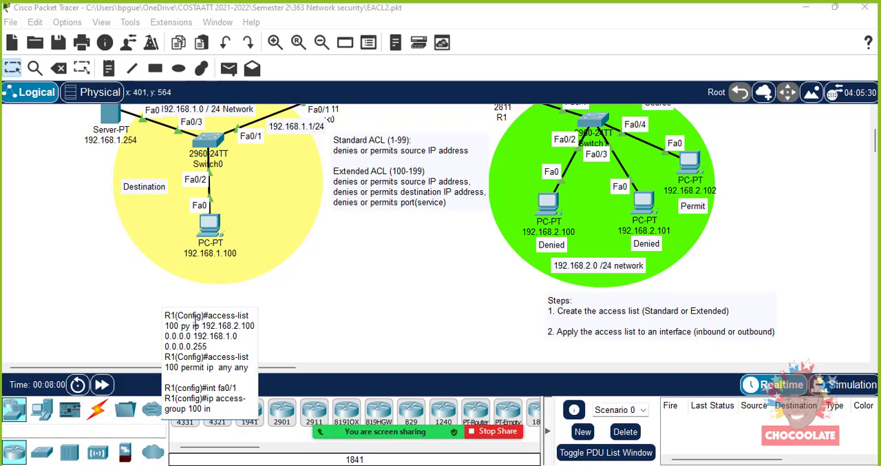
pyautogui.press('Delete')
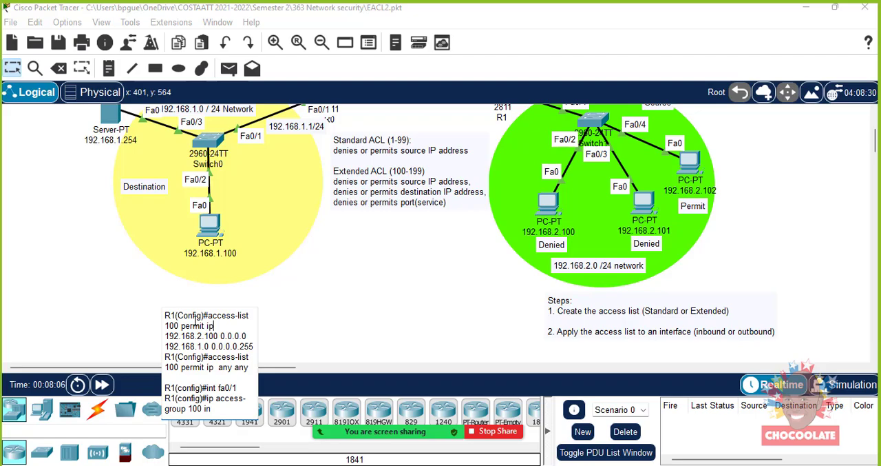
pyautogui.press('BackSpace')
pyautogui.press('BackSpace')
pyautogui.write('tcp')
# - Change the first noted rule's source to network 192.168.2.0 with wildcard mask 0.0.0.255
pyautogui.press('Down')
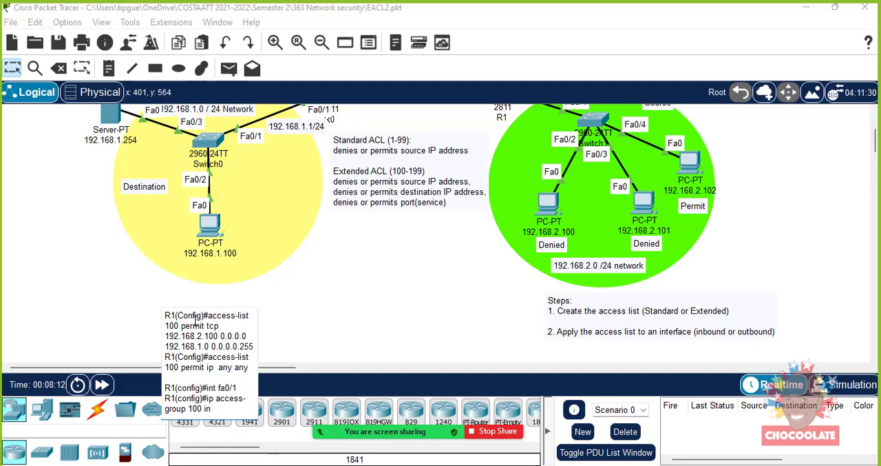
pyautogui.press('Right')
pyautogui.press('Right')
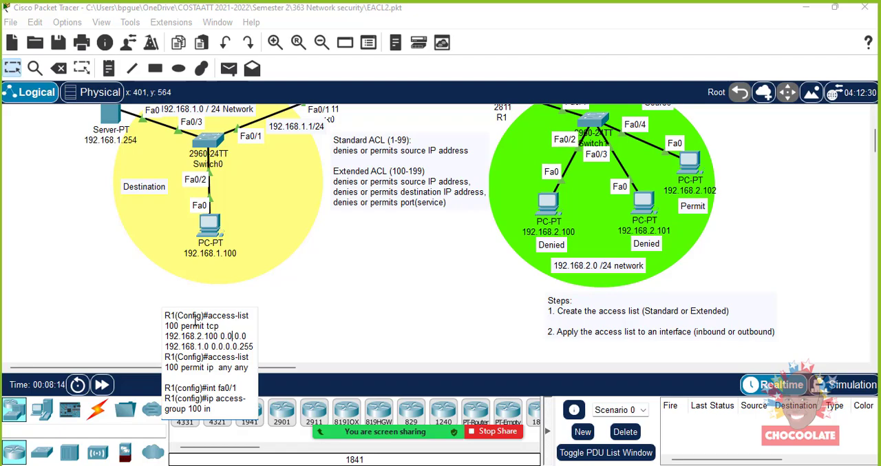
pyautogui.press('Left')
pyautogui.press('Left')
pyautogui.press('Left')
pyautogui.press('BackSpace')
pyautogui.write('0')
pyautogui.press('Right')
pyautogui.press('BackSpace')
pyautogui.write('22')
pyautogui.press('BackSpace')
pyautogui.press('BackSpace')
pyautogui.write('55')
# - Change the first noted rule's destination to "host 192.168.1.254" and remove its wildcard mask
pyautogui.press('Left')
pyautogui.press('Left')
pyautogui.press('Left')
pyautogui.press('Left')
pyautogui.press('Left')
pyautogui.press('Left')
pyautogui.press('Left')
pyautogui.press('Left')
pyautogui.press('Left')
pyautogui.press('Left')
pyautogui.press('Left')
pyautogui.write('host')
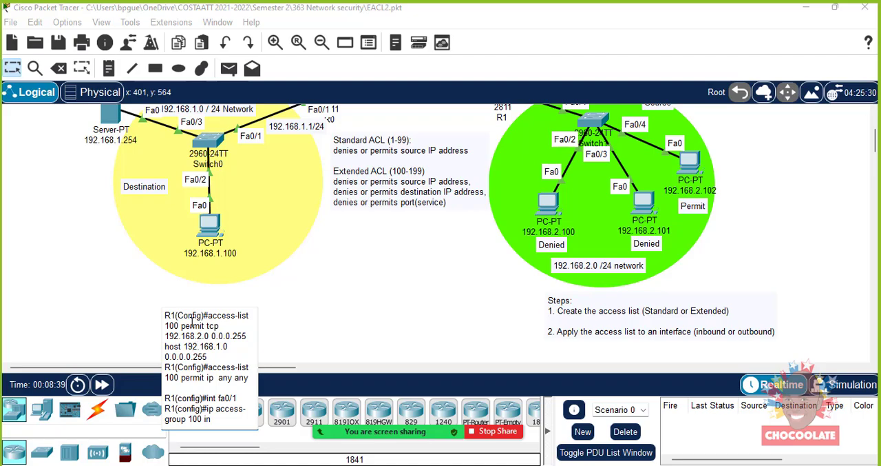
pyautogui.press('BackSpace')
pyautogui.write('254')
pyautogui.press('BackSpace')
pyautogui.press('BackSpace')
pyautogui.press('BackSpace')
pyautogui.press('BackSpace')
pyautogui.press('BackSpace')
pyautogui.press('BackSpace')
pyautogui.press('BackSpace')
pyautogui.press('BackSpace')
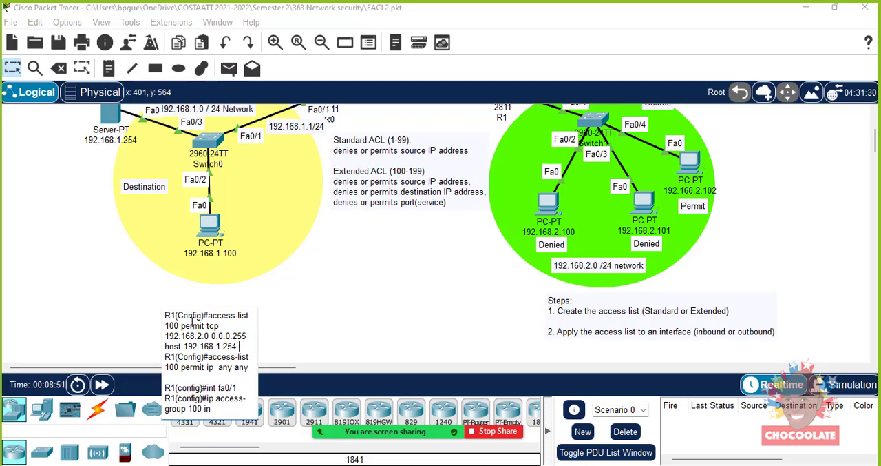
# - Add the port condition "eq 80" to the end of the first noted rule
pyautogui.write('eq 80')
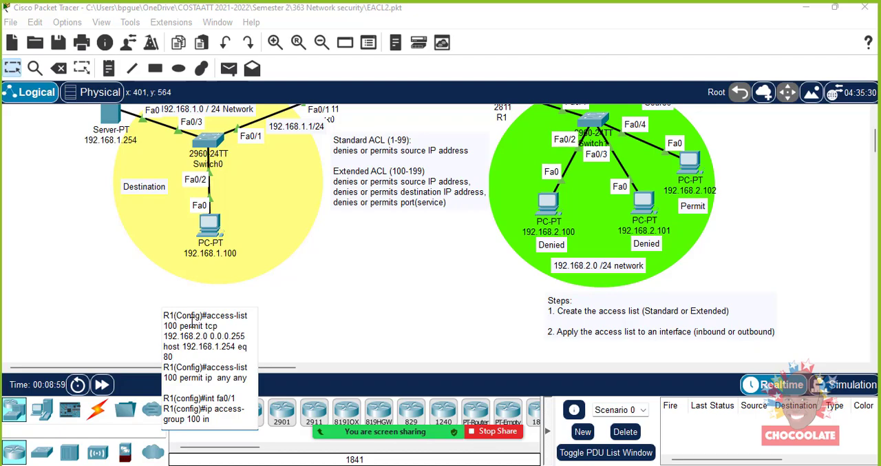
# - Replace "any any" in the note's second rule with source network 192.168.2.0 and wildcard mask 0.0.0.255
pyautogui.press('Down')
pyautogui.press('Down')
pyautogui.press('Down')
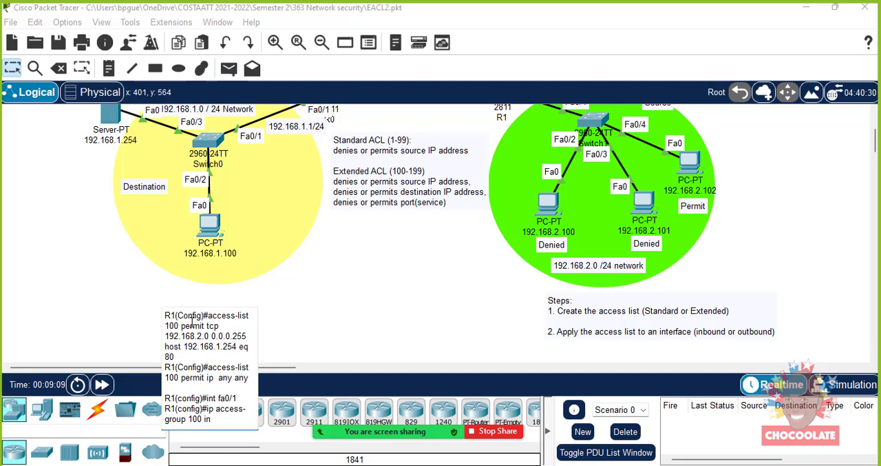
pyautogui.press('BackSpace')
pyautogui.press('BackSpace')
pyautogui.press('BackSpace')
pyautogui.press('BackSpace')
pyautogui.press('BackSpace')
pyautogui.press('BackSpace')
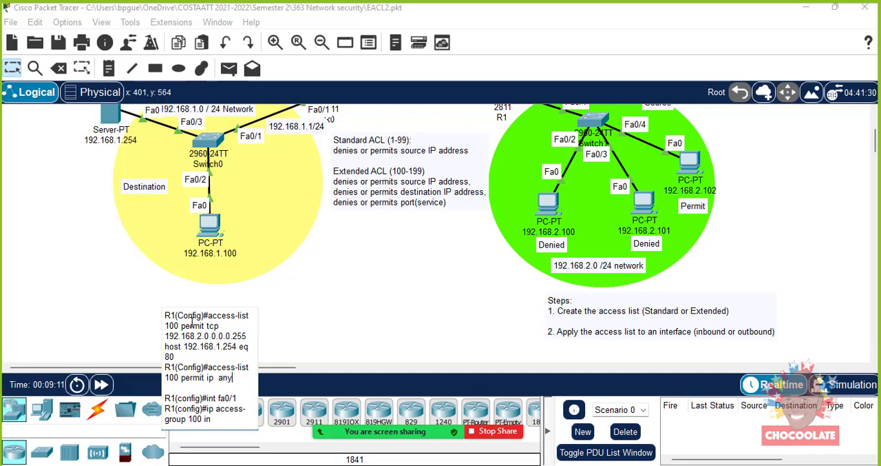
pyautogui.press('BackSpace')
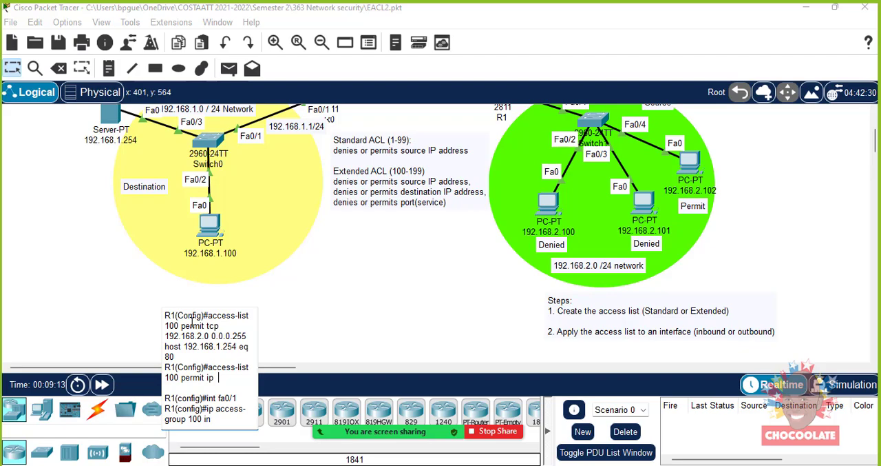
pyautogui.write('192.168.2.0')
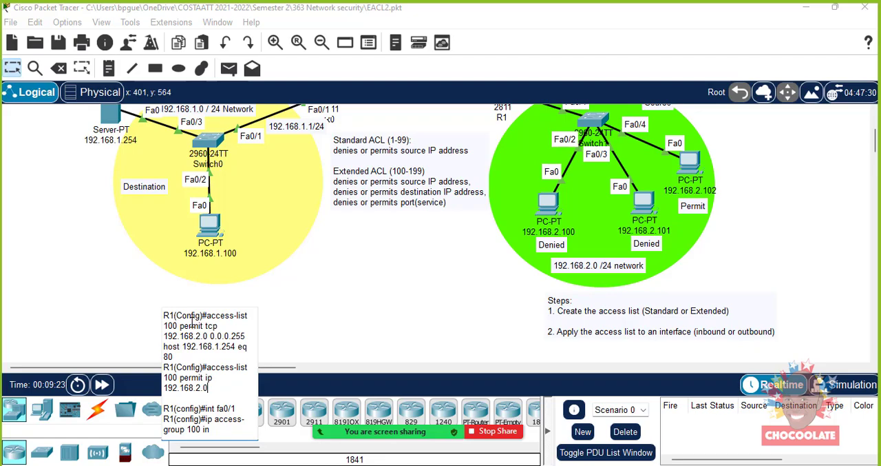
pyautogui.write(' 0.0.0.255 1')
# - Add destination network 192.168.4.0 with wildcard mask 0.0.0.255 to the second noted rule and finish editing the note
pyautogui.press('Return')
pyautogui.write('192.168')
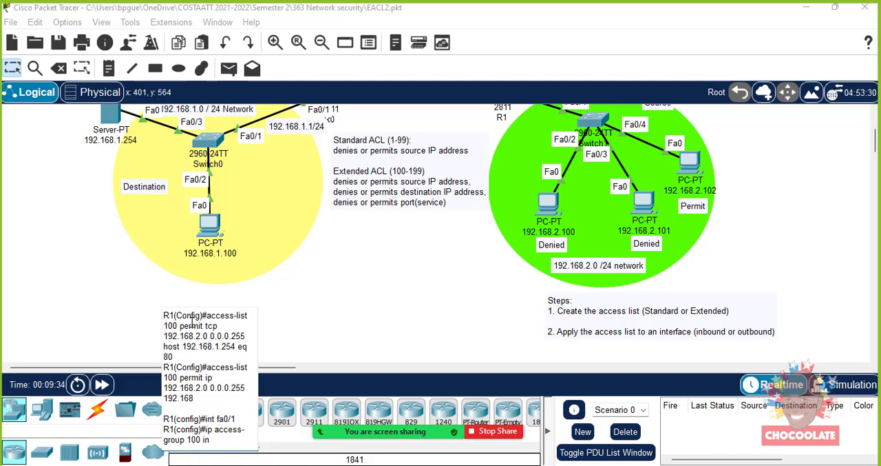
pyautogui.write('.4.0 0.0.0.255')
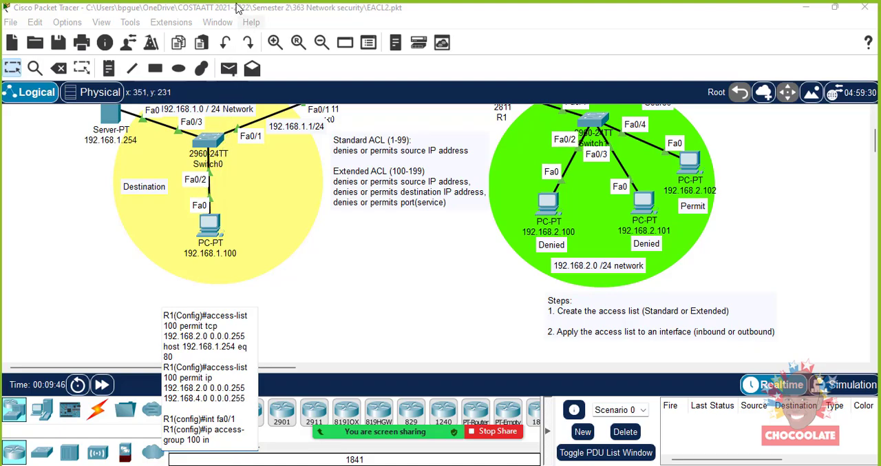
pyautogui.click(293, 360)
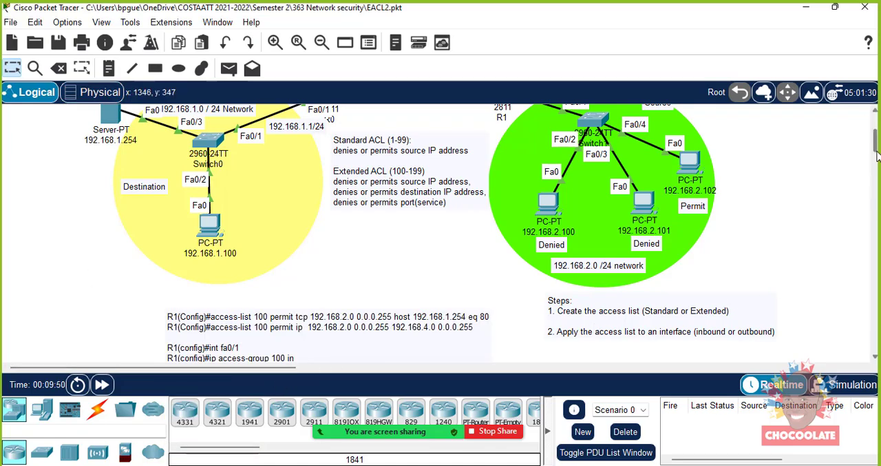
# - Move the access-list note slightly upward, closer to the yellow destination network
pyautogui.moveTo(259, 327); pyautogui.dragTo(252, 307)
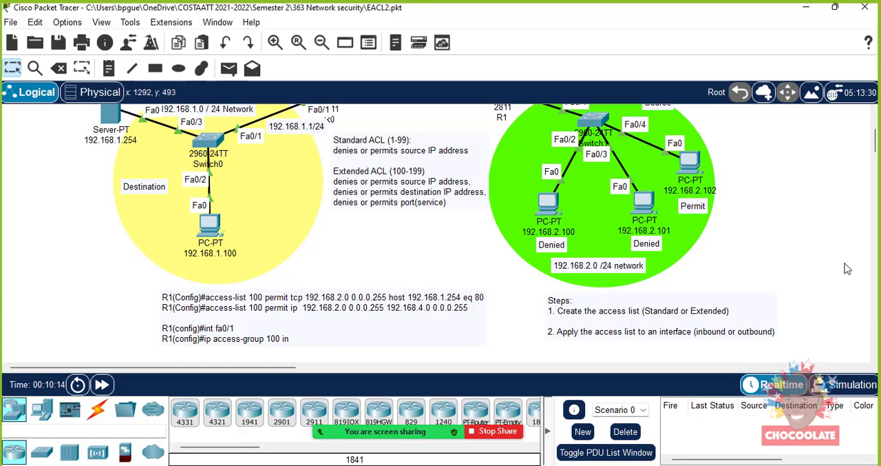
pyautogui.scroll(3, 875, 144)
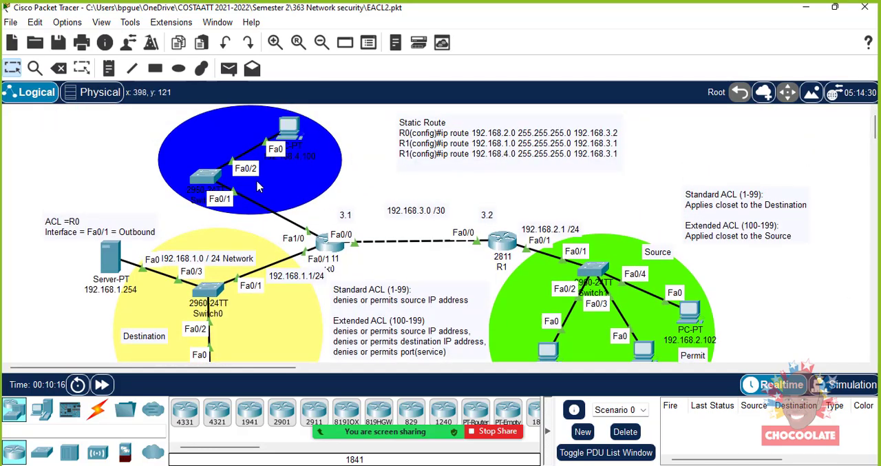
pyautogui.scroll(-4, 876, 153)
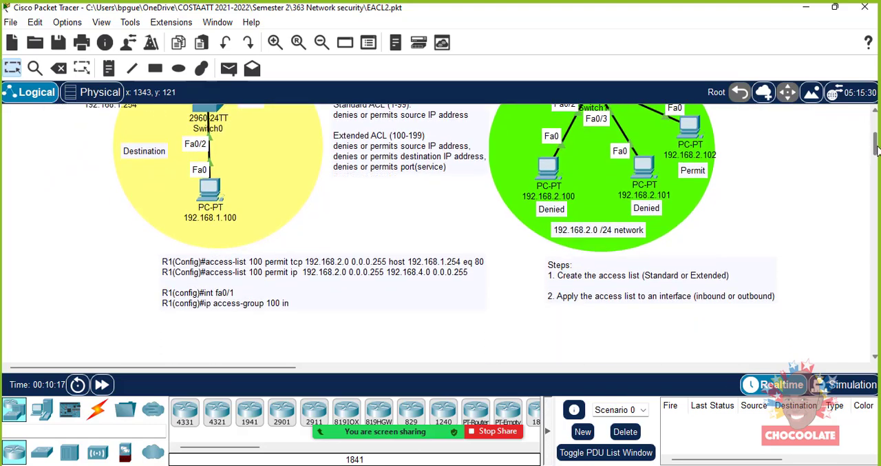